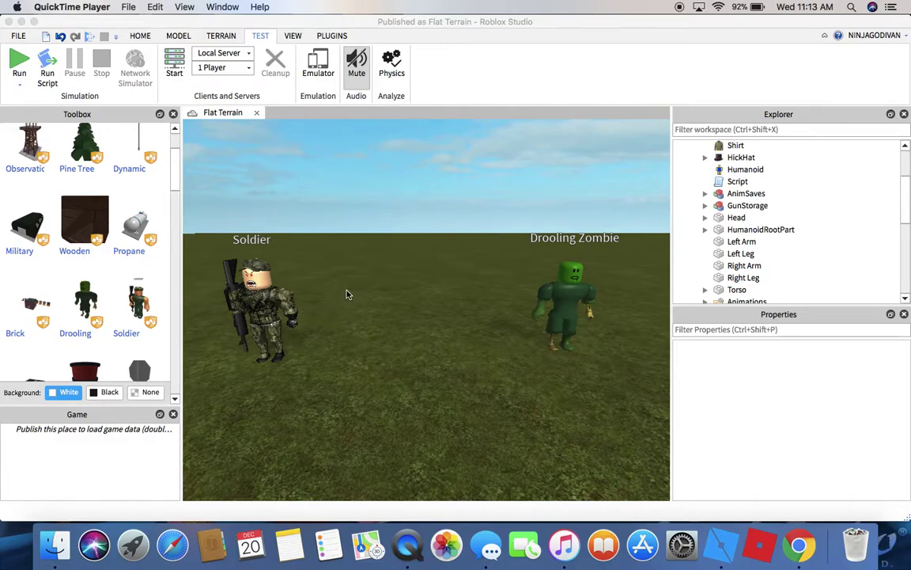
Step: Start a play test so the Soldier shoots the Drooling Zombie
left_click(23, 64)
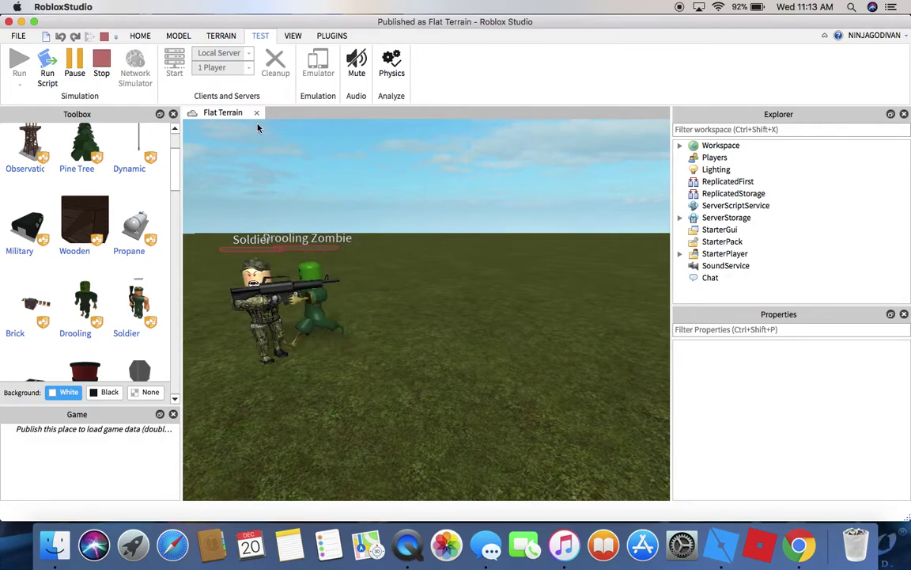
Step: End the test, delete the Soldier and Drooling Zombie, and insert a fresh Toolbox Soldier
left_click(93, 76)
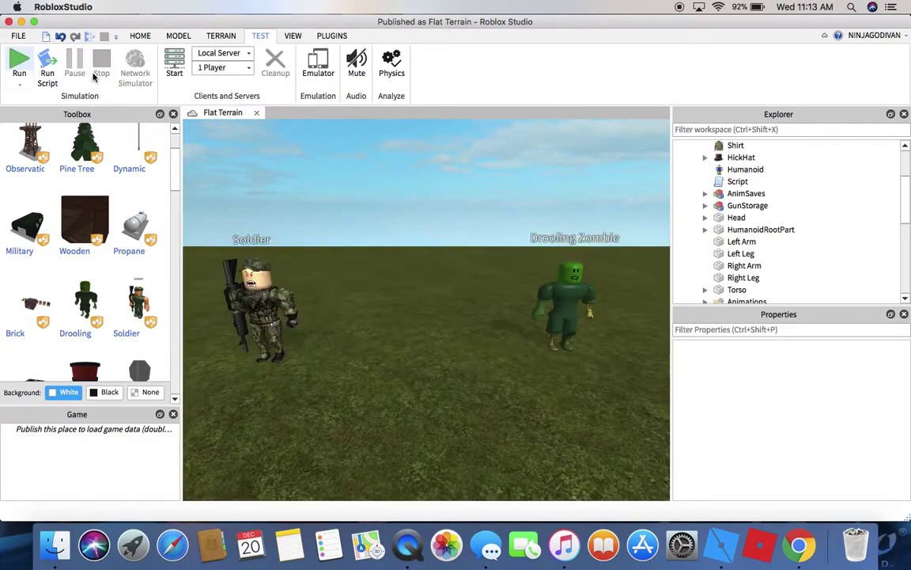
scroll(346, 198, "down", 3)
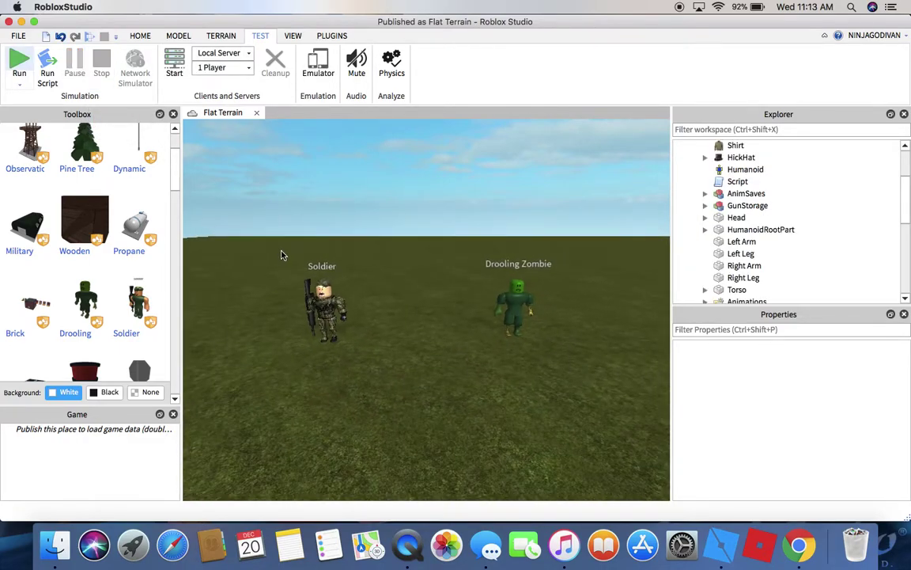
left_click_drag(281, 255, 559, 368)
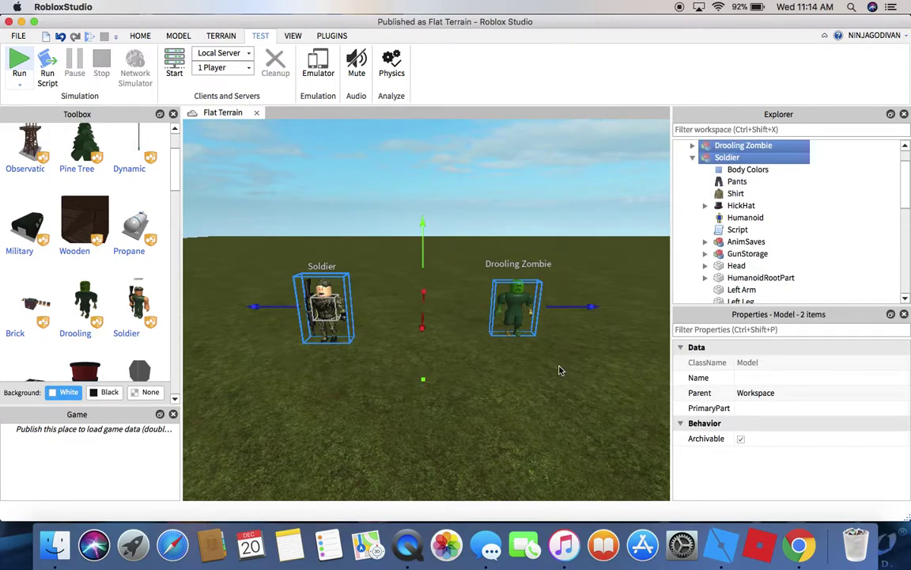
key("Delete")
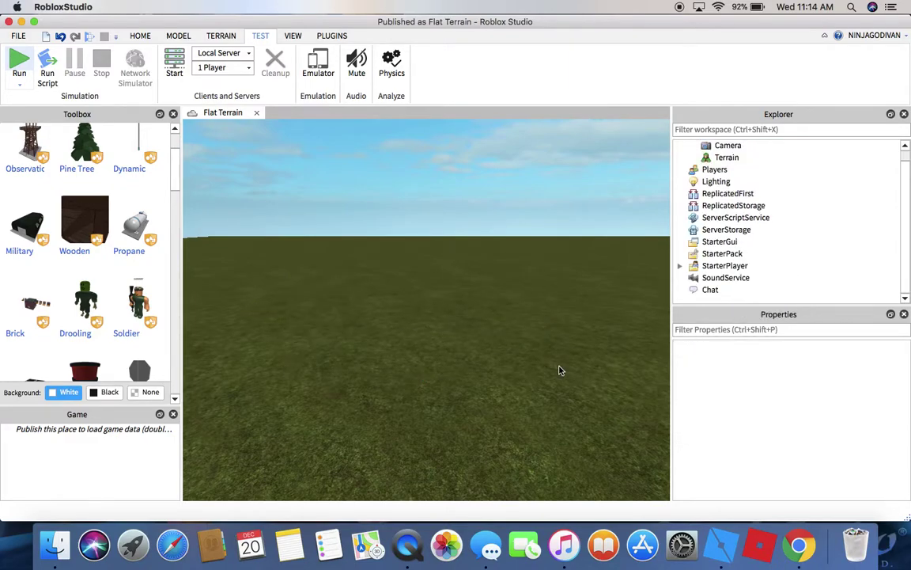
left_click(138, 302)
left_click(335, 237)
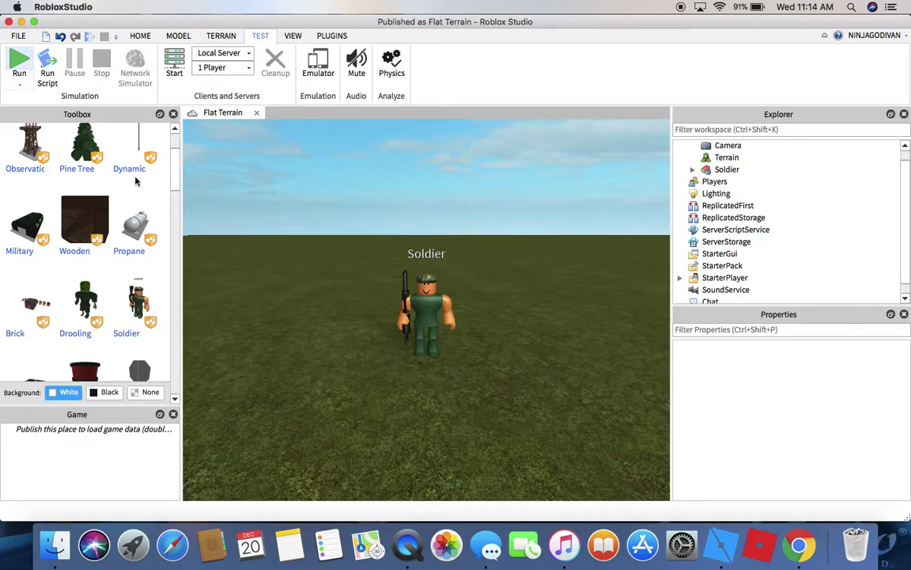
Step: Search the Toolbox for 'hero' and insert the blue checkered superhero model
scroll(136, 181, "up", 3)
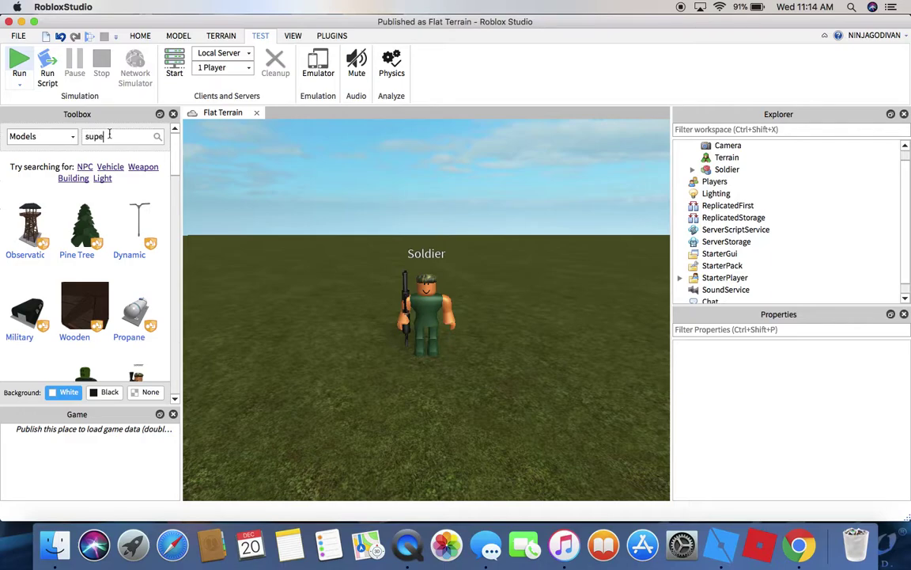
type("hero")
key("Return")
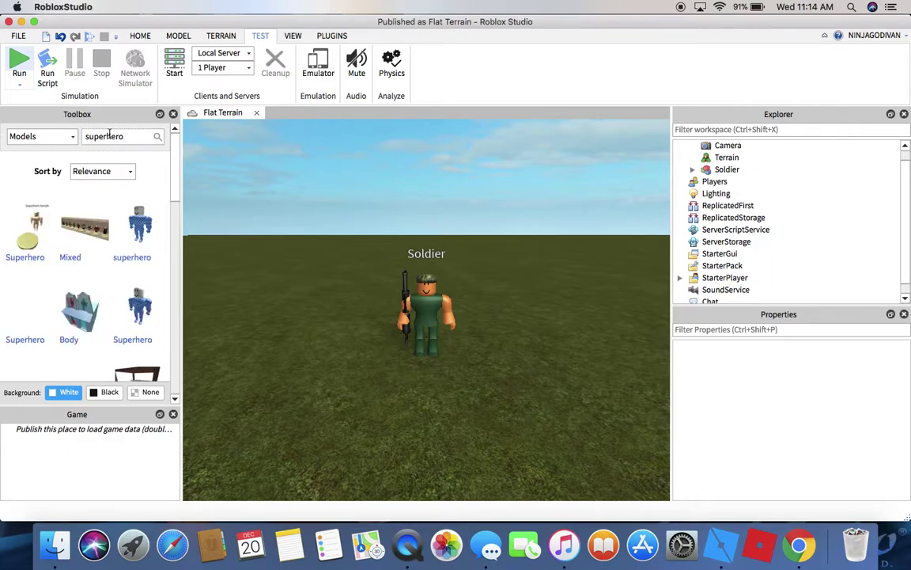
left_click(150, 231)
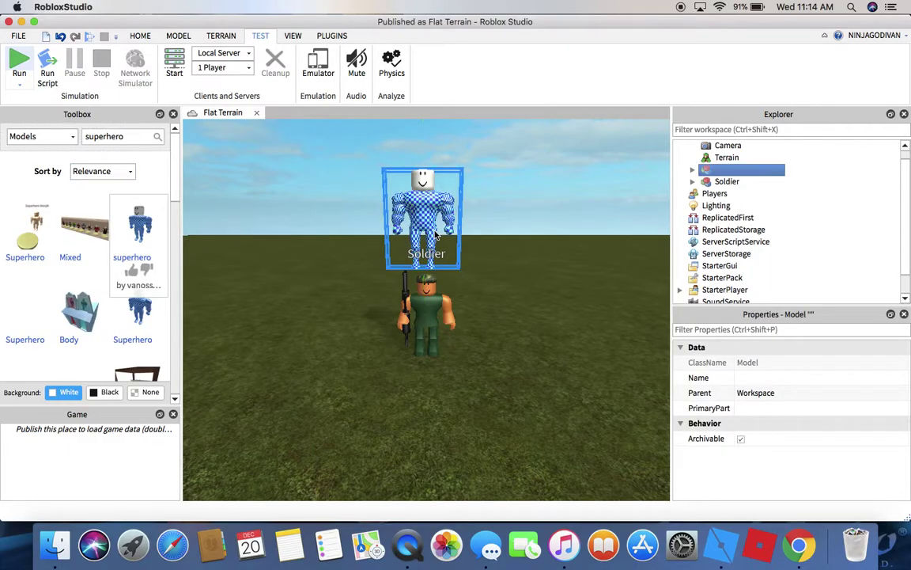
Step: Drag the superhero model beside the Soldier and select it
left_click_drag(525, 272, 528, 360)
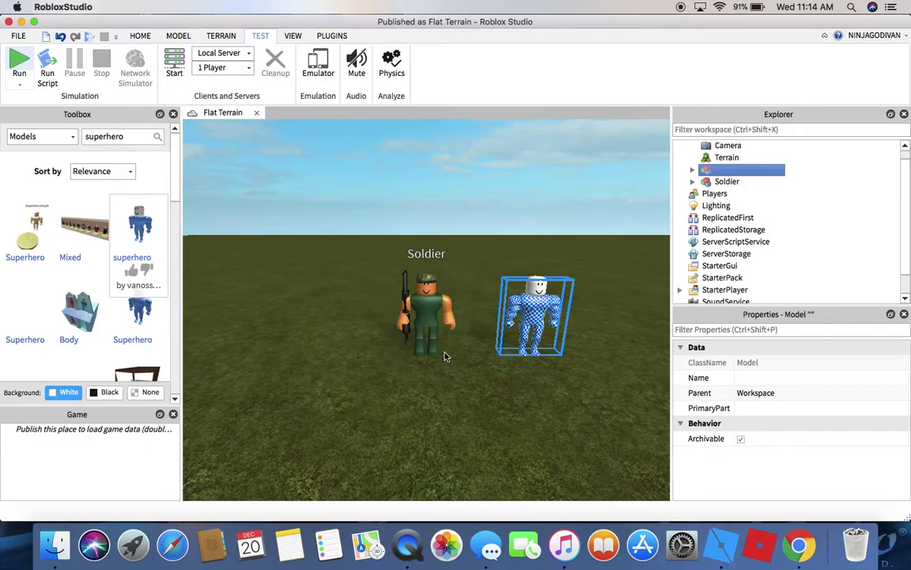
left_click(472, 285)
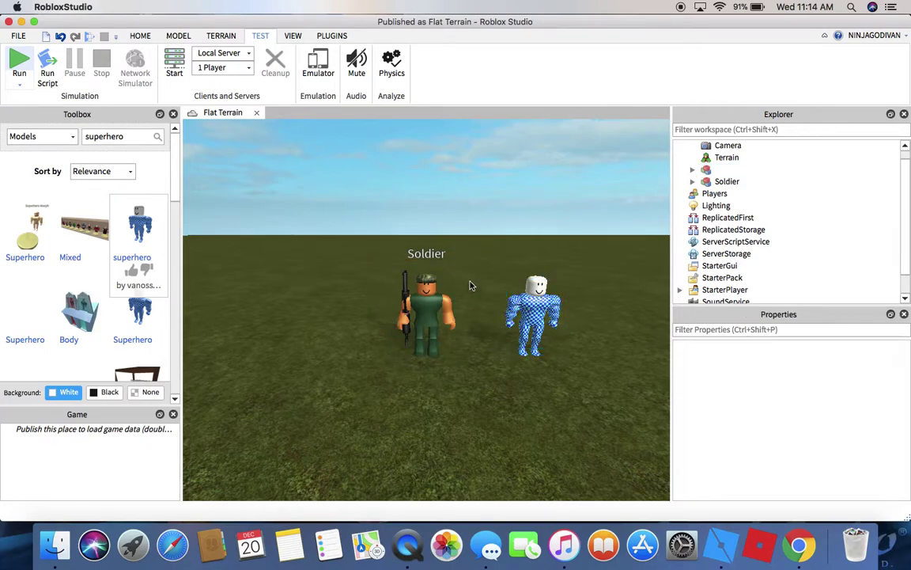
scroll(470, 282, "up", 4)
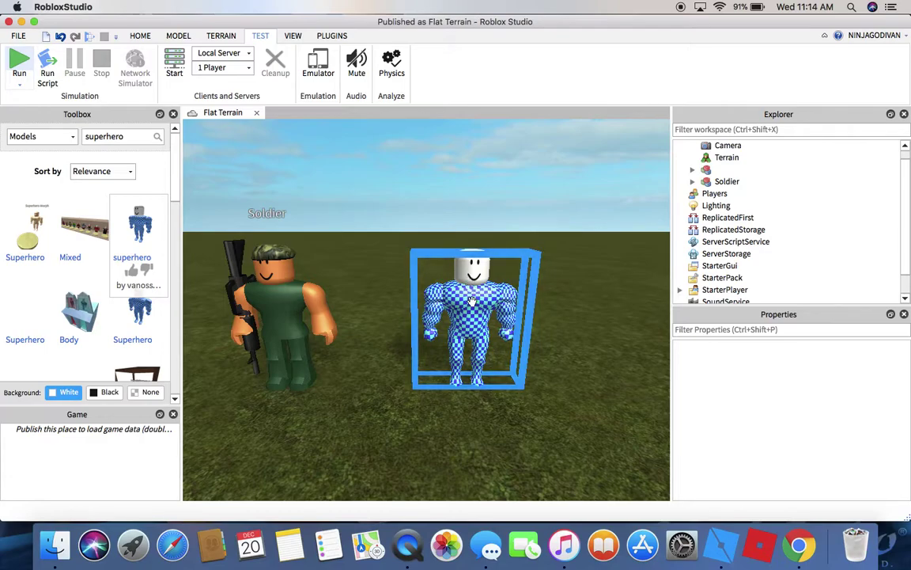
left_click(470, 278)
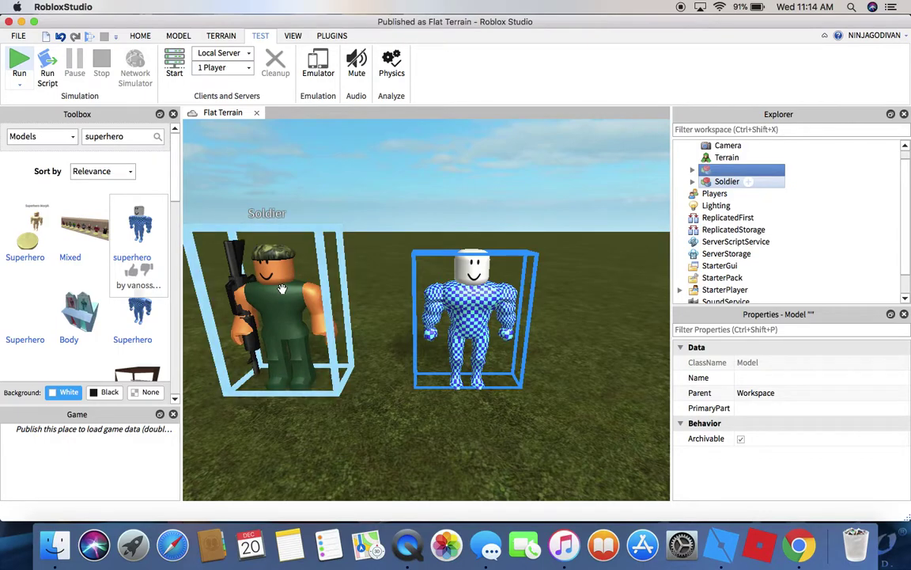
Step: Copy the Superhero Torso's MeshId 32328670 from Properties
left_click(692, 170)
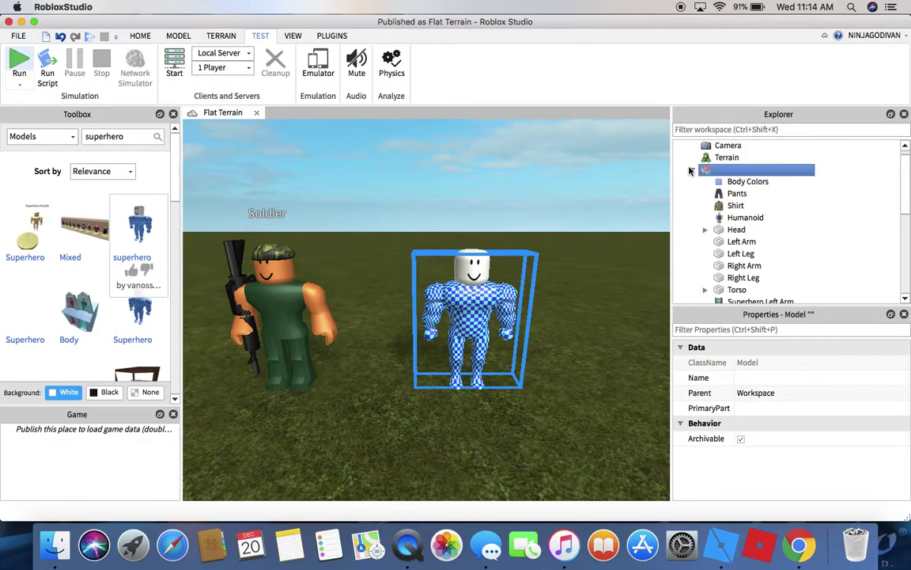
scroll(737, 238, "down", 3)
left_click(735, 254)
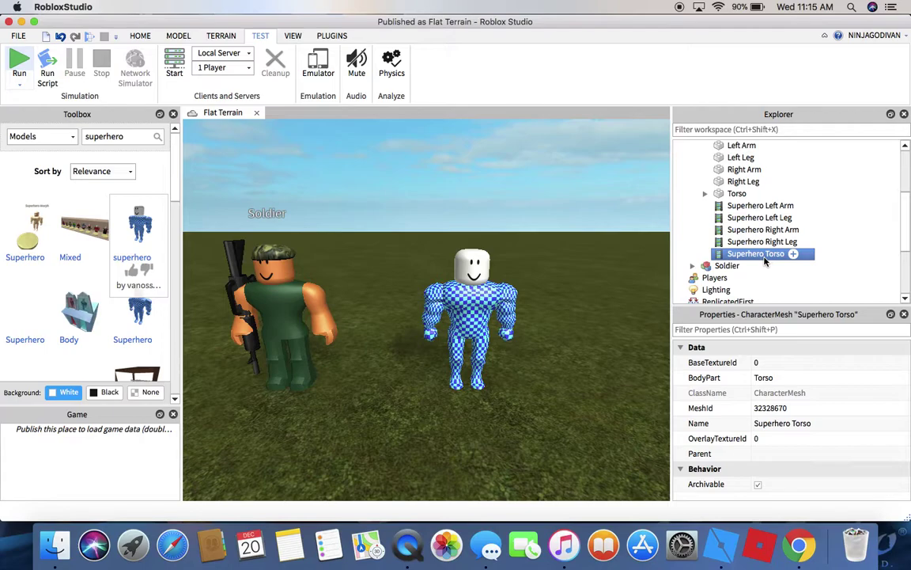
left_click(761, 408)
key("super+c")
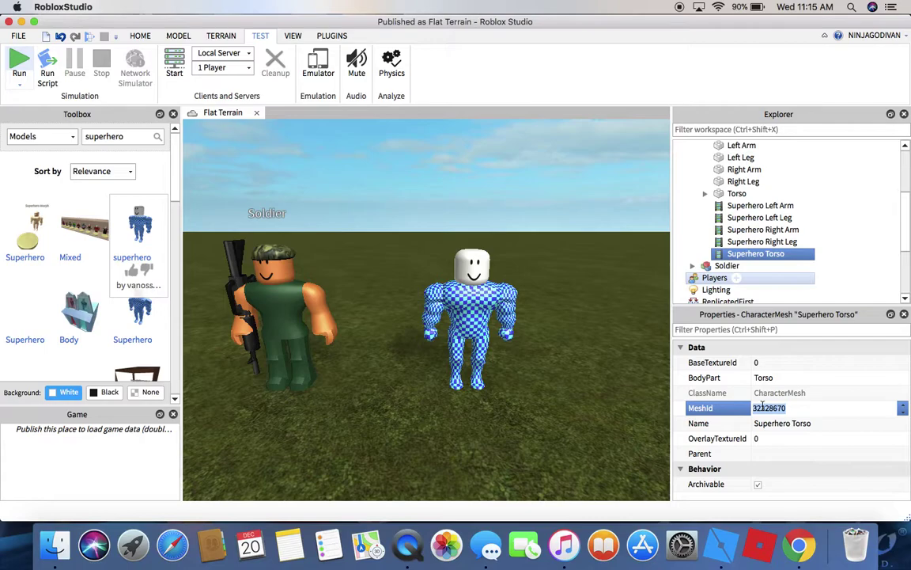
Step: Paste 32328670 into the MeshId of the Soldier's Torso CharacterMesh
left_click(273, 308)
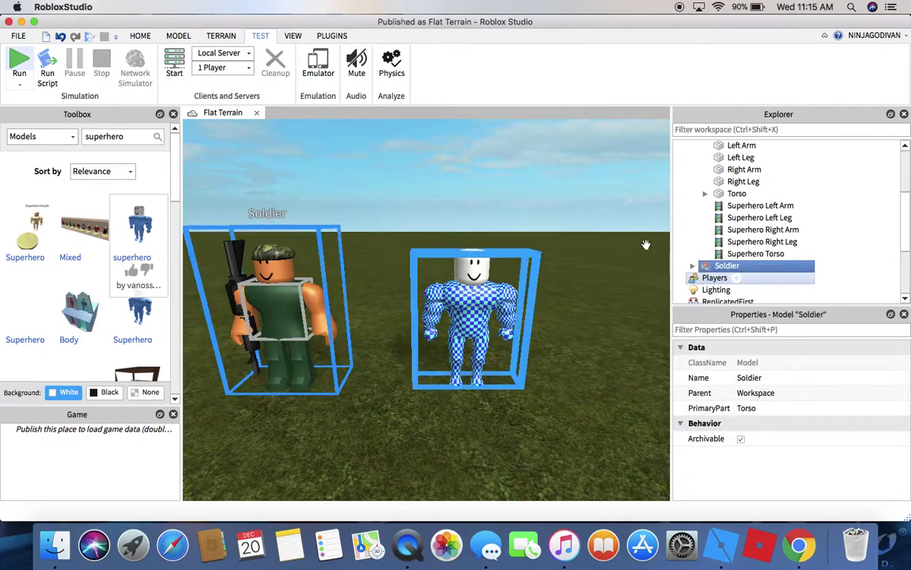
left_click(693, 267)
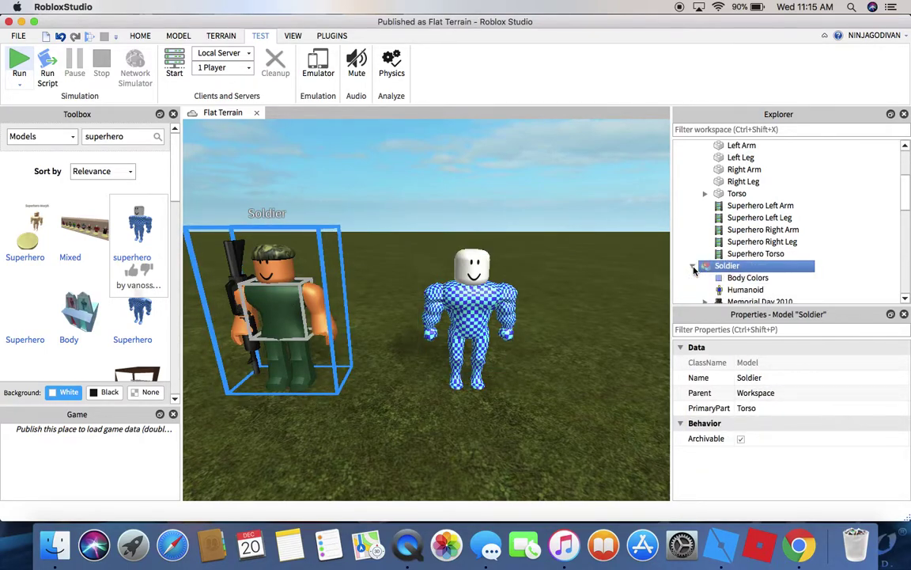
scroll(693, 270, "down", 4)
scroll(696, 269, "down", 3)
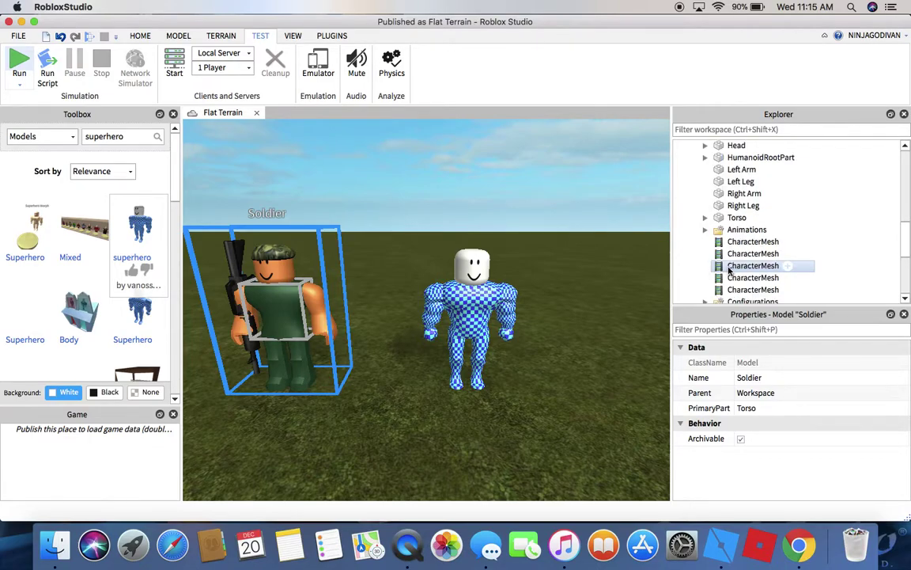
left_click(730, 267)
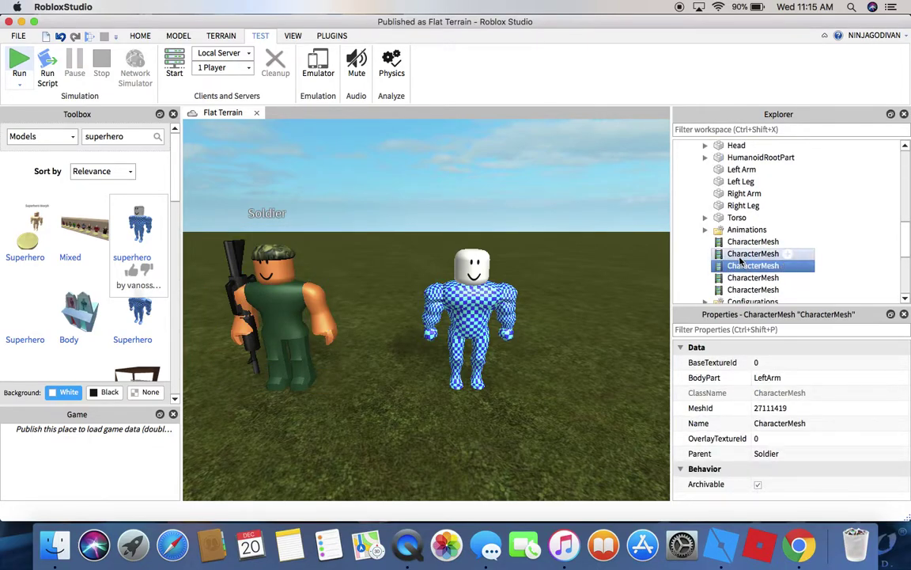
left_click(735, 242)
left_click(736, 253)
left_click(767, 412)
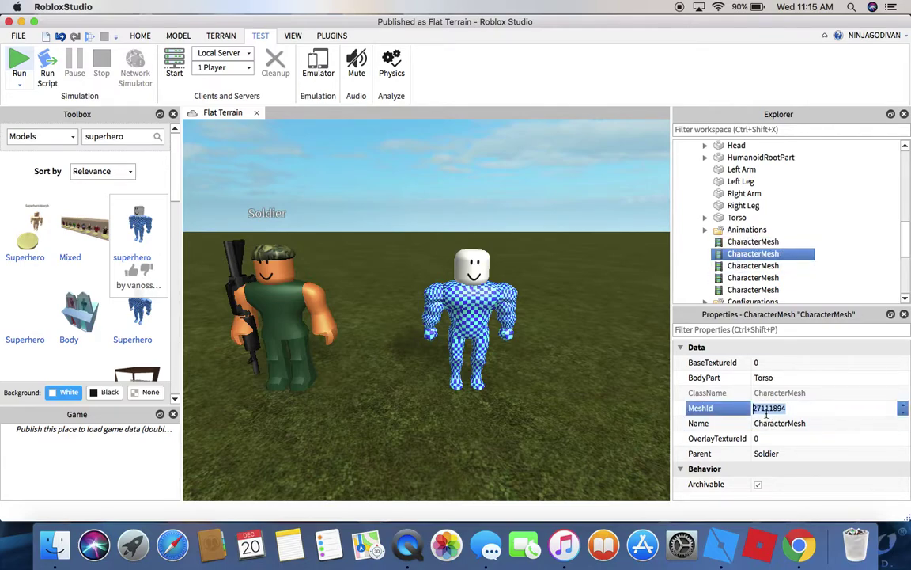
key("super+v")
key("Return")
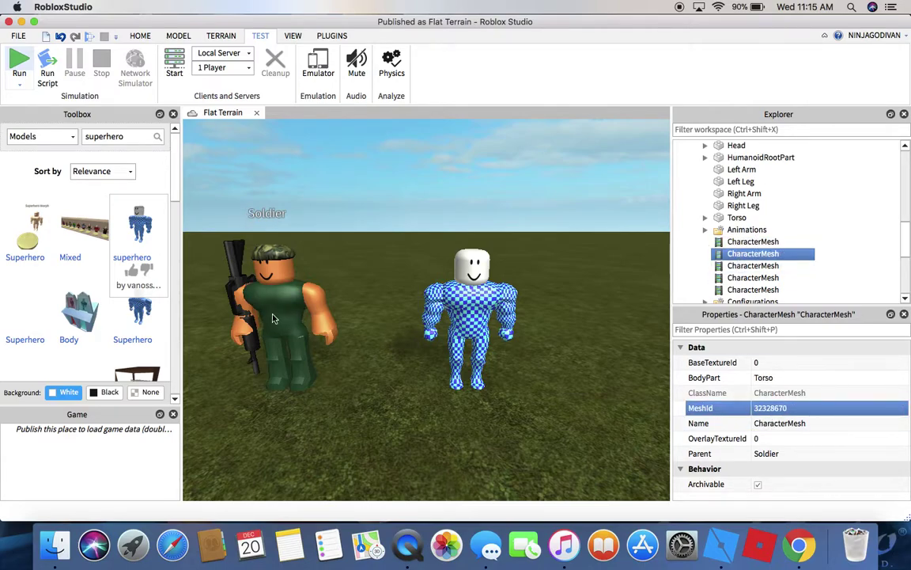
left_click(475, 309)
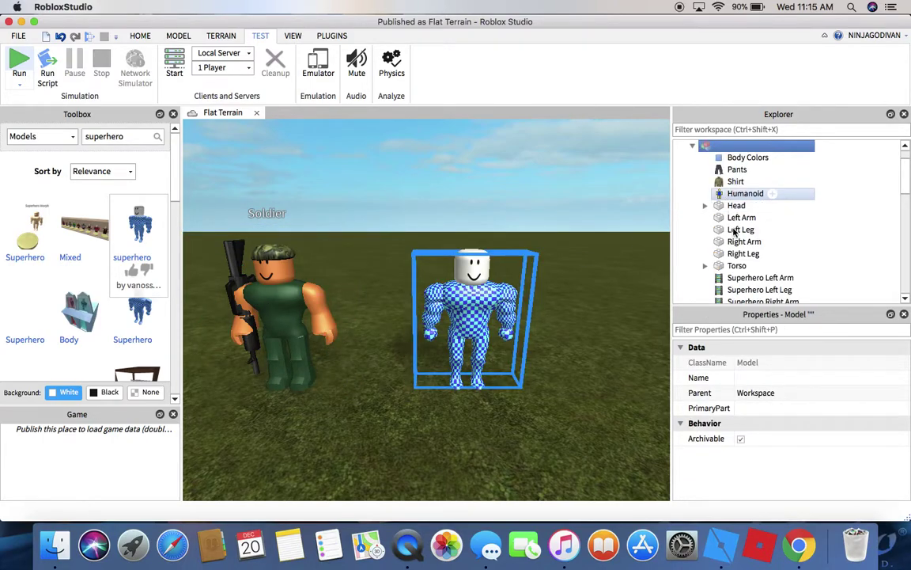
Step: Copy the Superhero Left Arm's MeshId 32328397
scroll(736, 229, "down", 2)
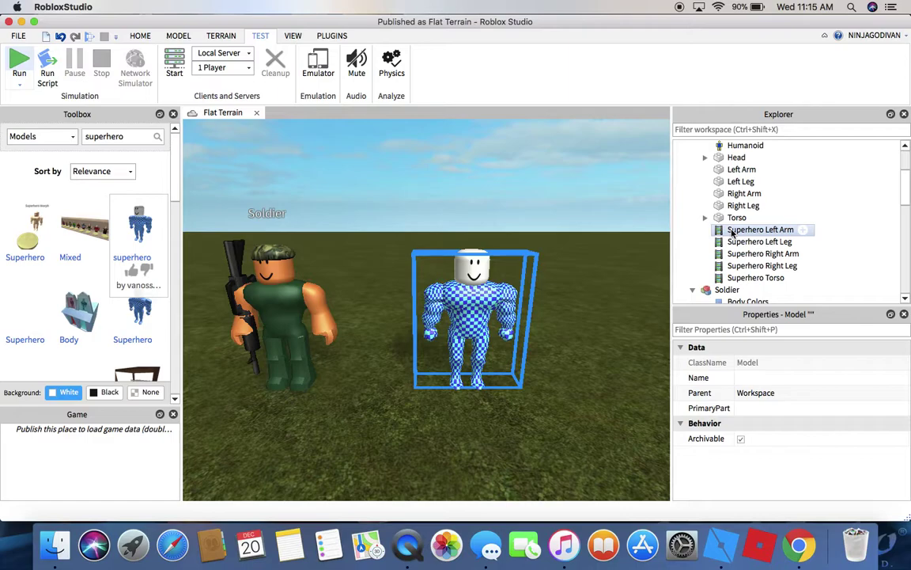
left_click(735, 229)
left_click(783, 408)
key("super+c")
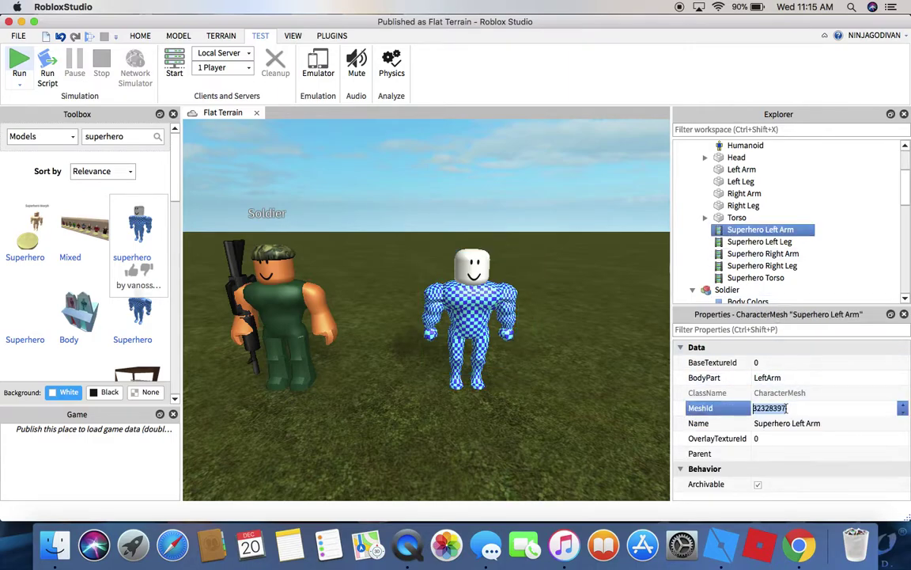
Step: Paste 32328397 into the MeshId of the Soldier's LeftArm CharacterMesh
left_click(233, 317)
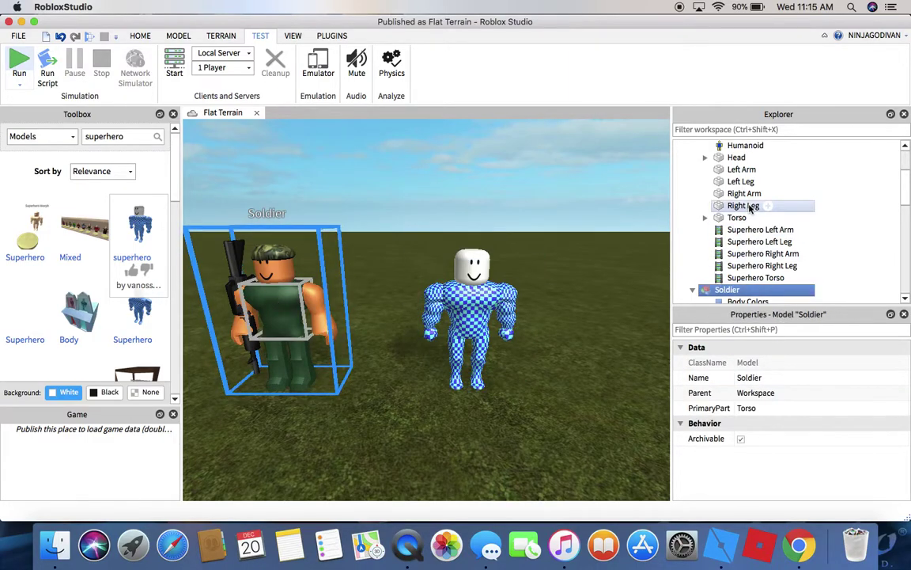
scroll(750, 207, "down", 5)
scroll(750, 207, "down", 3)
left_click(724, 182)
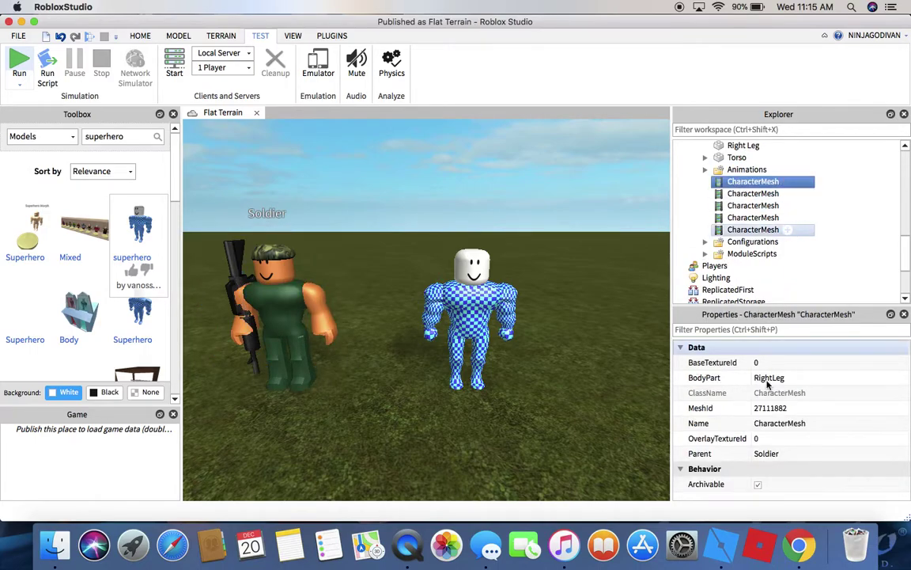
left_click(741, 196)
left_click(744, 229)
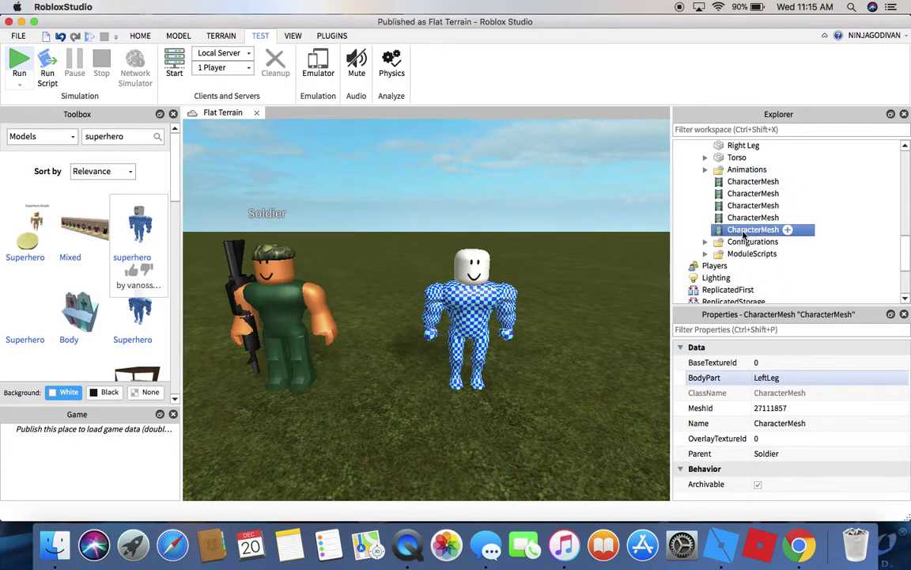
left_click(744, 218)
left_click(748, 206)
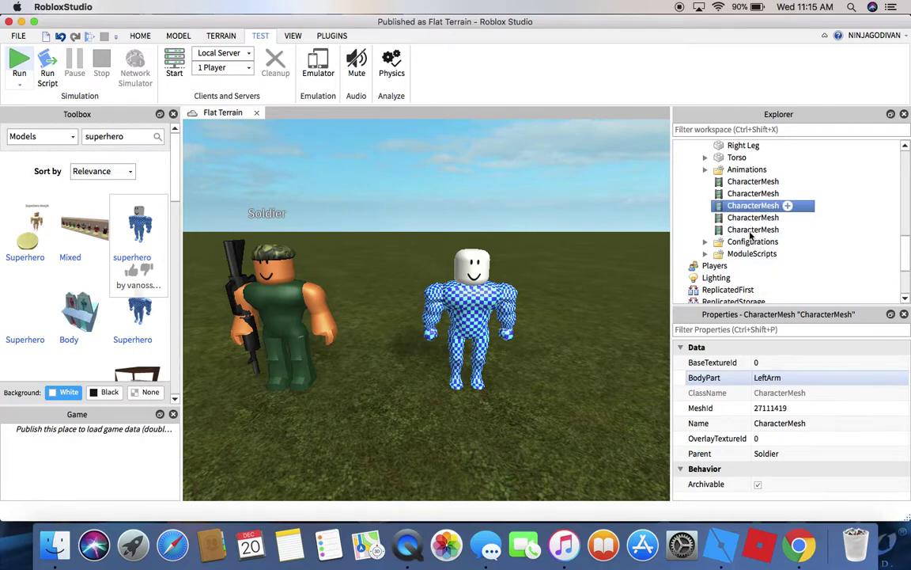
left_click(791, 408)
key("super+v")
key("Return")
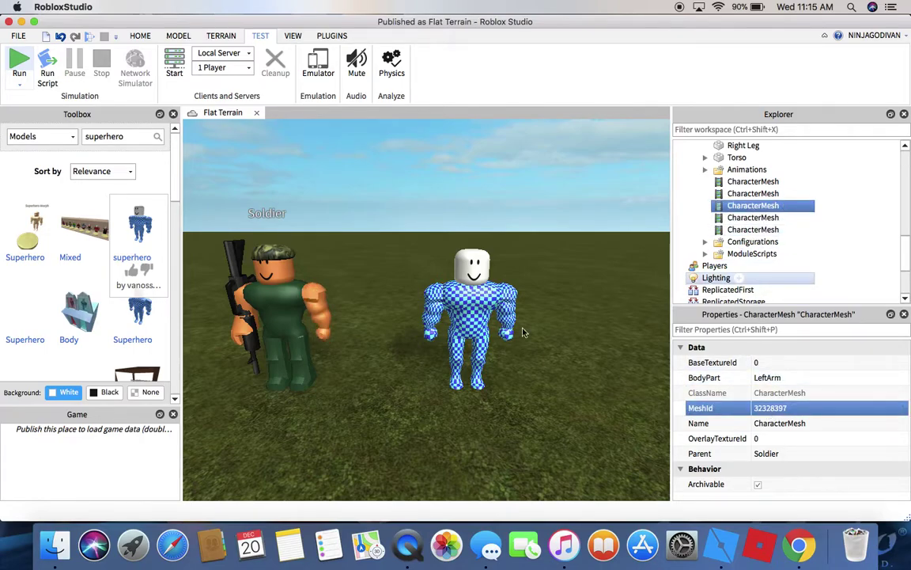
left_click(424, 265)
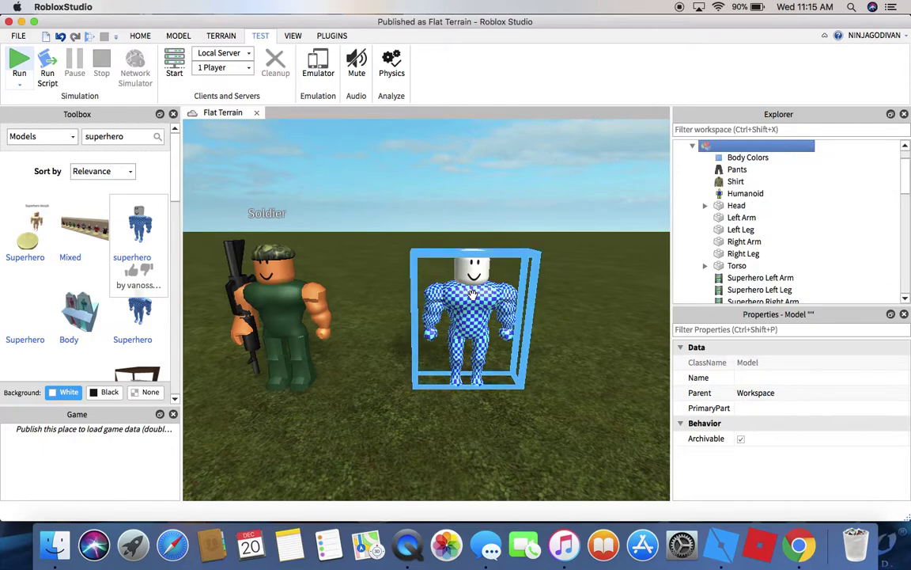
Step: Give the Soldier's RightArm CharacterMesh the superhero's MeshId 32328563
scroll(744, 217, "down", 3)
left_click(747, 230)
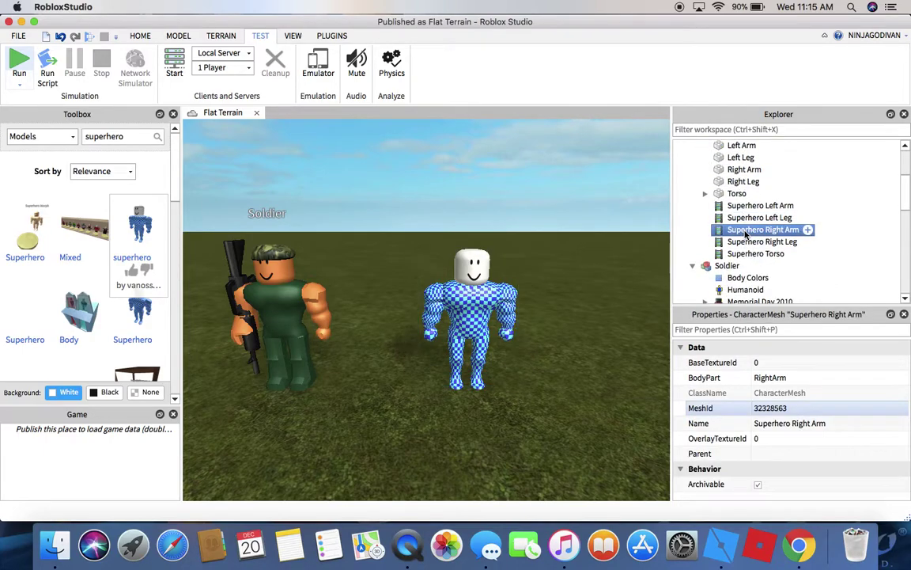
left_click(772, 408)
key("super+c")
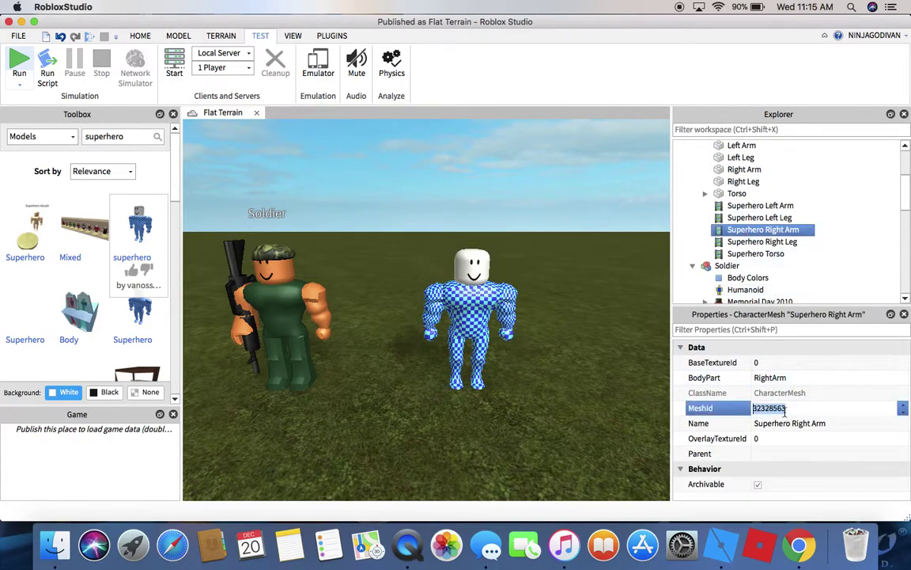
left_click(273, 289)
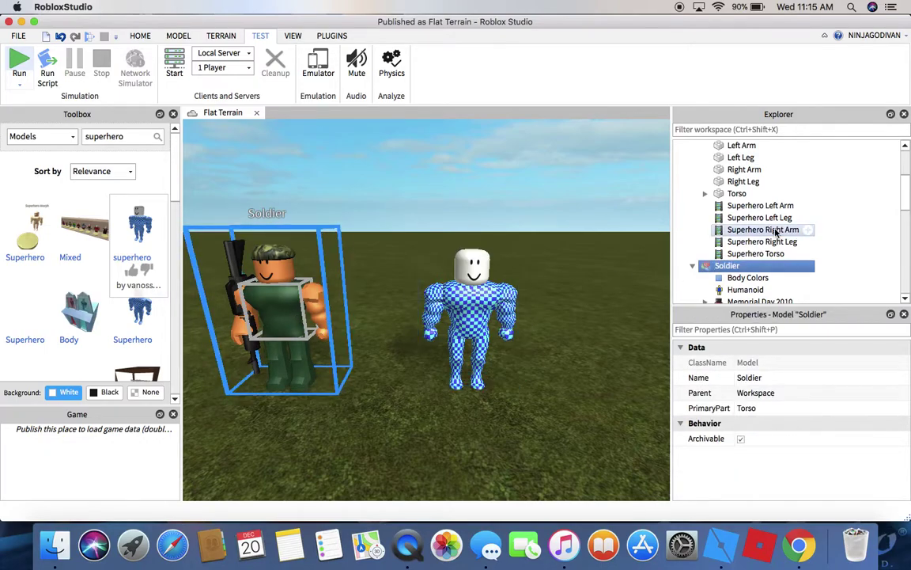
scroll(775, 230, "down", 5)
scroll(776, 232, "down", 3)
left_click(756, 217)
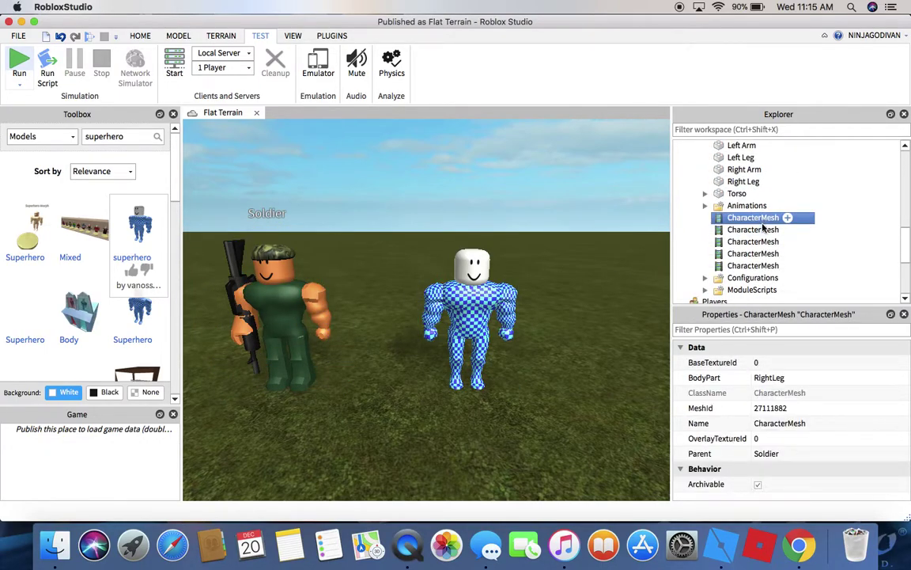
left_click(763, 230)
left_click(763, 242)
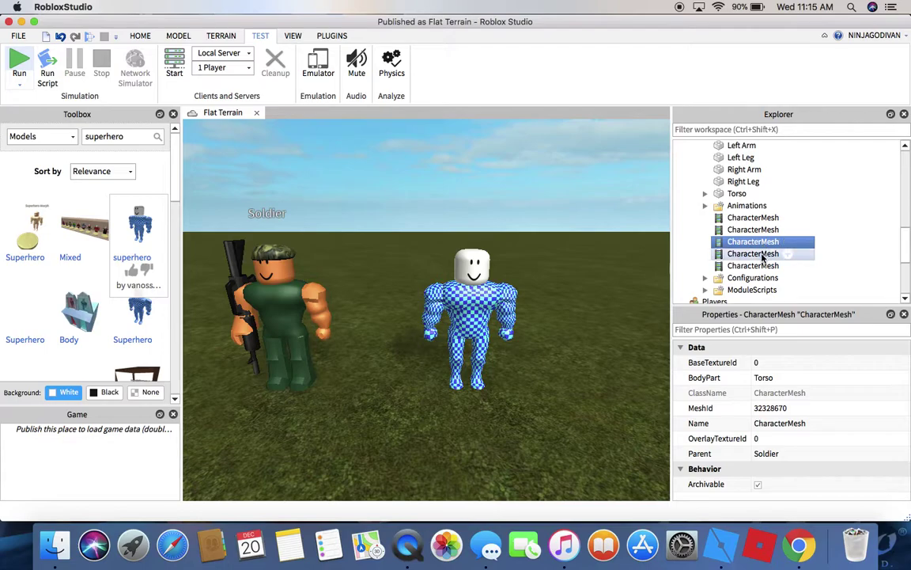
left_click(763, 253)
left_click(771, 408)
key("super+v")
key("Return")
Step: Give the Soldier's RightLeg CharacterMesh the superhero's MeshId 32328627
left_click(491, 309)
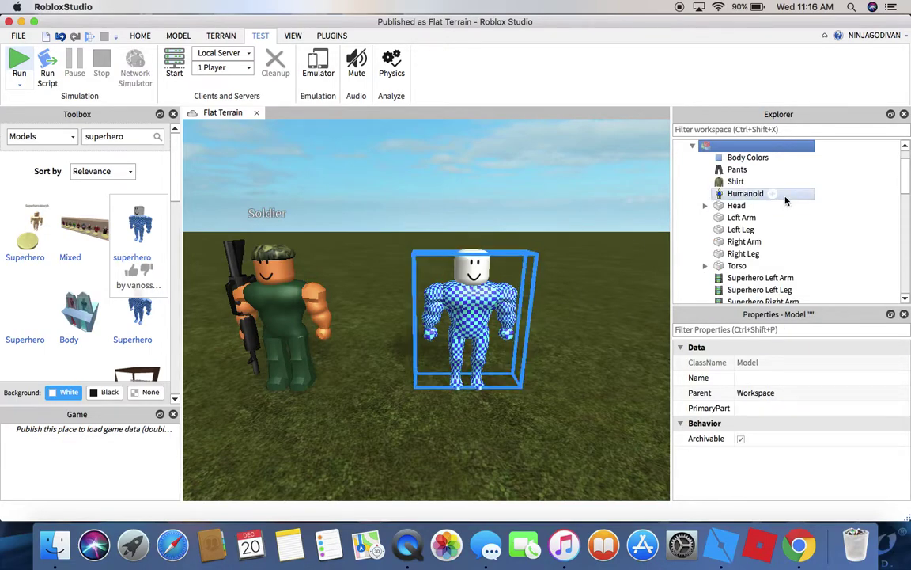
scroll(779, 221, "down", 3)
left_click(780, 222)
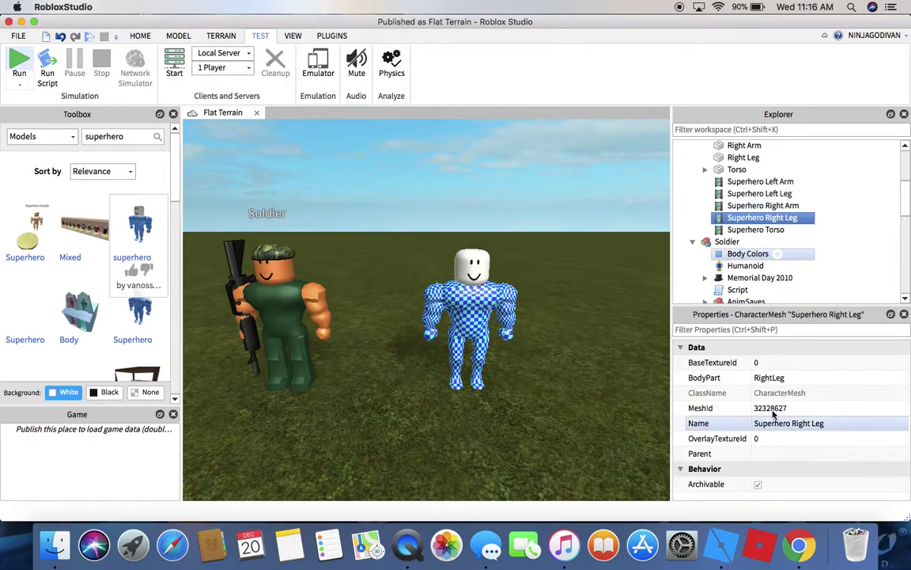
left_click(791, 241)
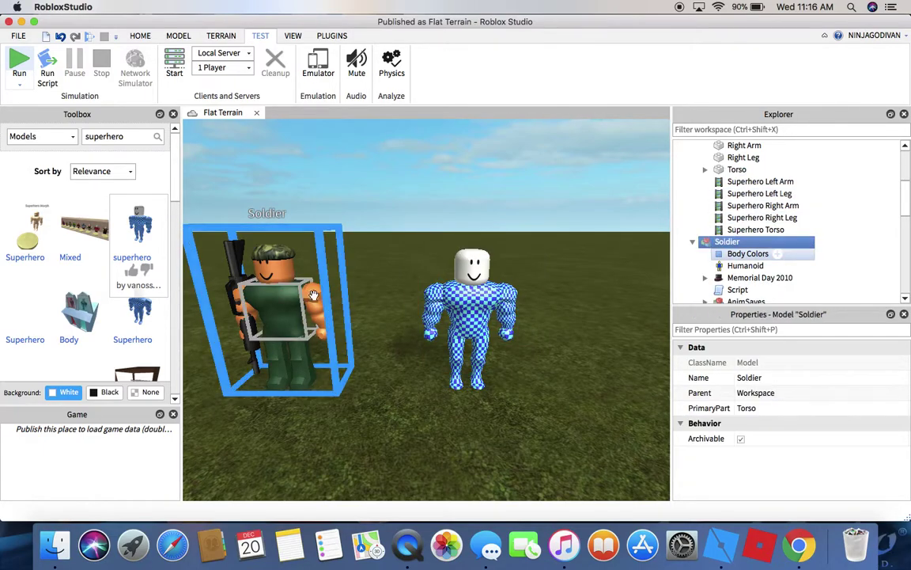
scroll(815, 210, "down", 1)
scroll(813, 208, "down", 5)
left_click(759, 229)
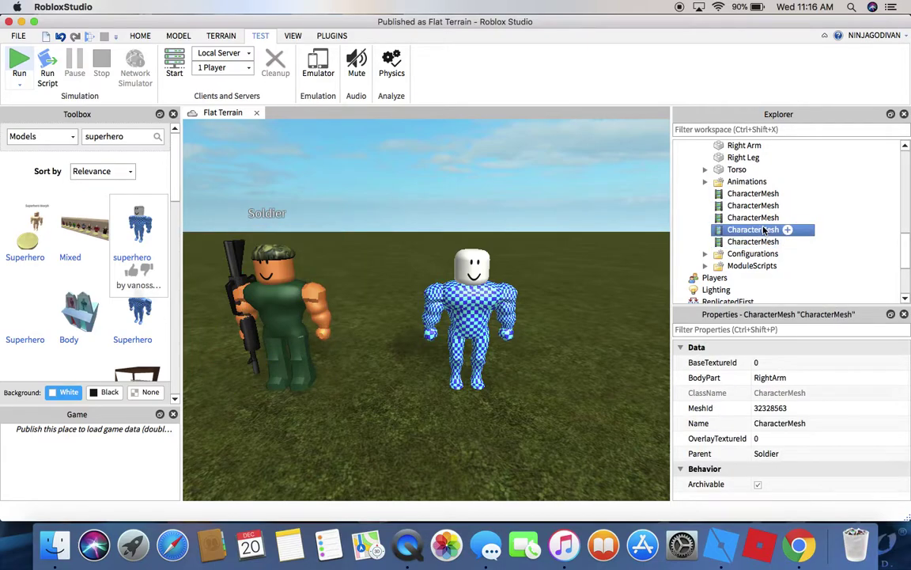
left_click(771, 193)
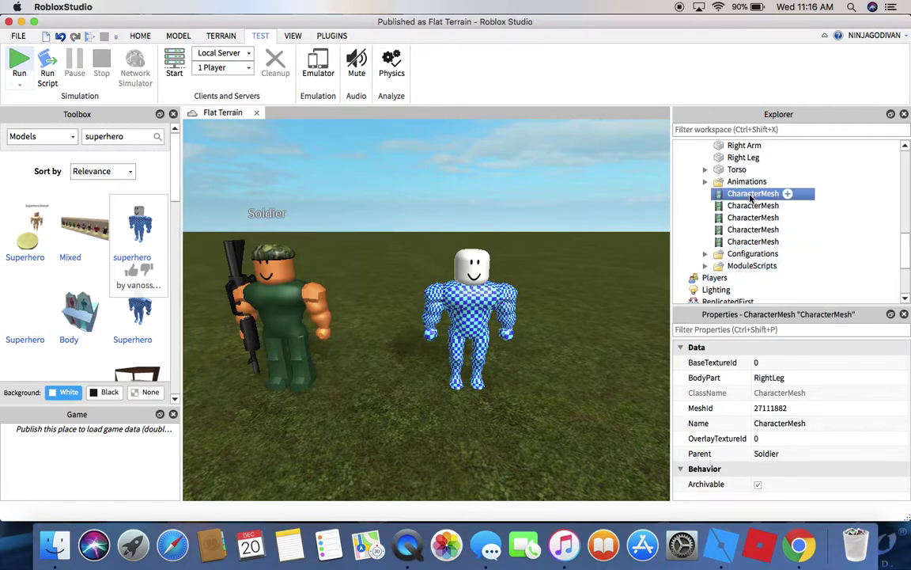
left_click(779, 408)
type("32328627")
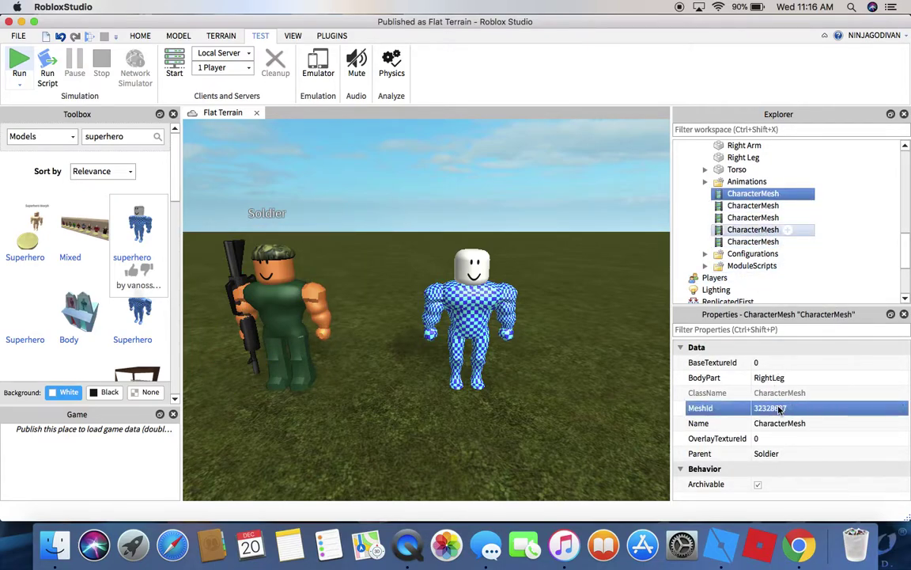
key("Return")
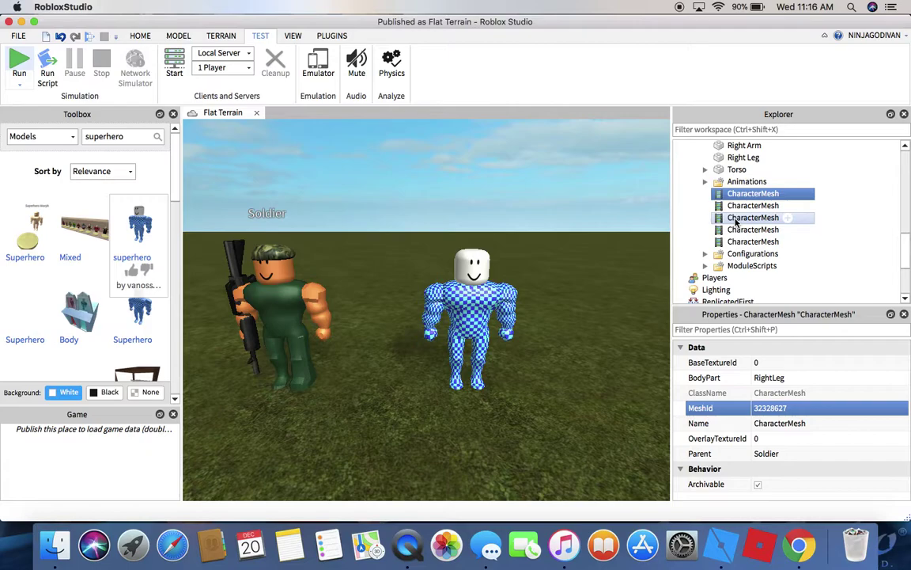
Step: Give the Soldier's LeftLeg MeshId 32328520, then delete the checkered superhero model
left_click(427, 269)
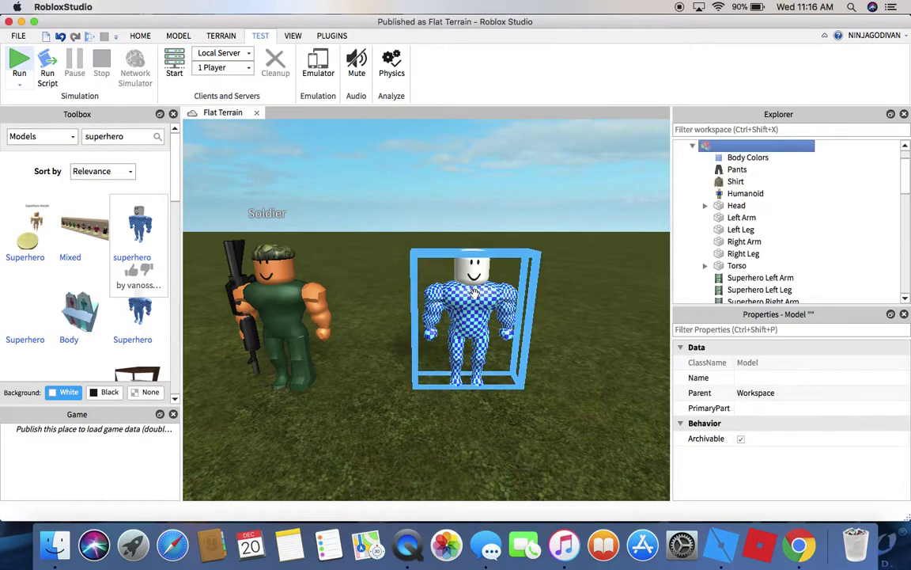
scroll(766, 227, "down", 2)
left_click(759, 229)
left_click(757, 218)
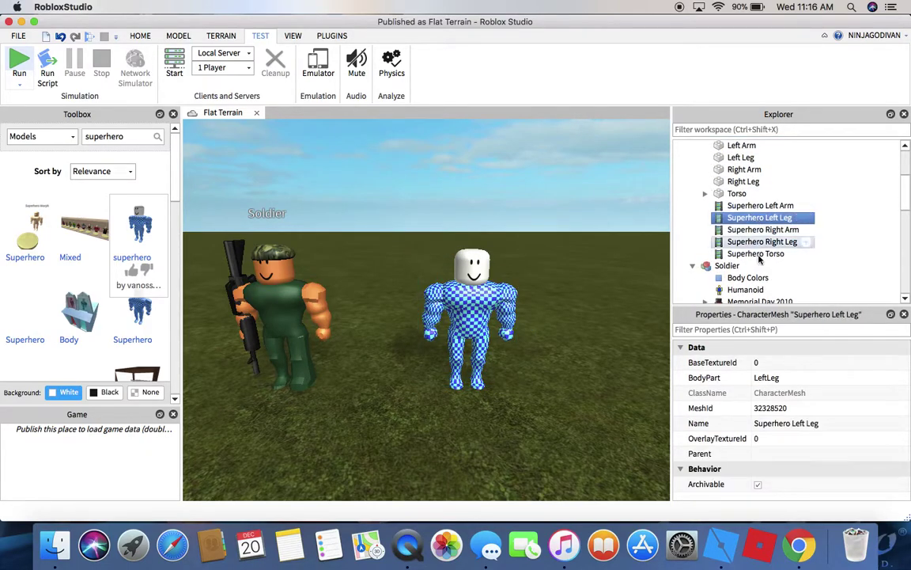
left_click(771, 409)
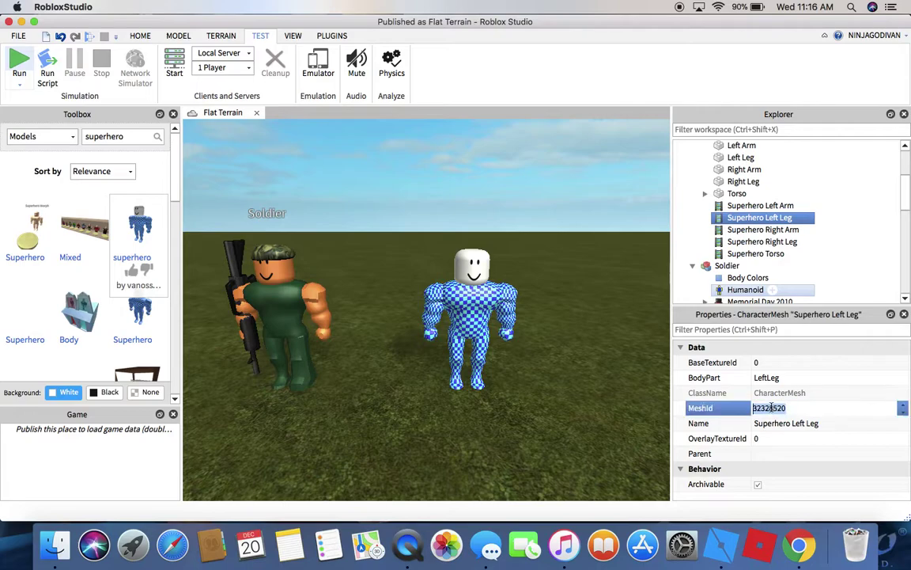
left_click(280, 311)
scroll(736, 229, "down", 6)
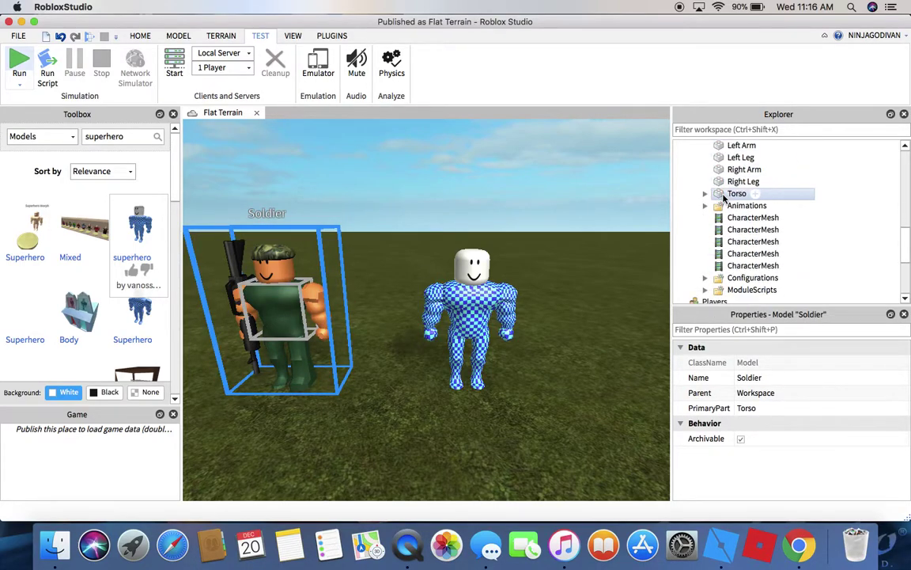
left_click(743, 230)
key("Down")
key("Down")
key("Down")
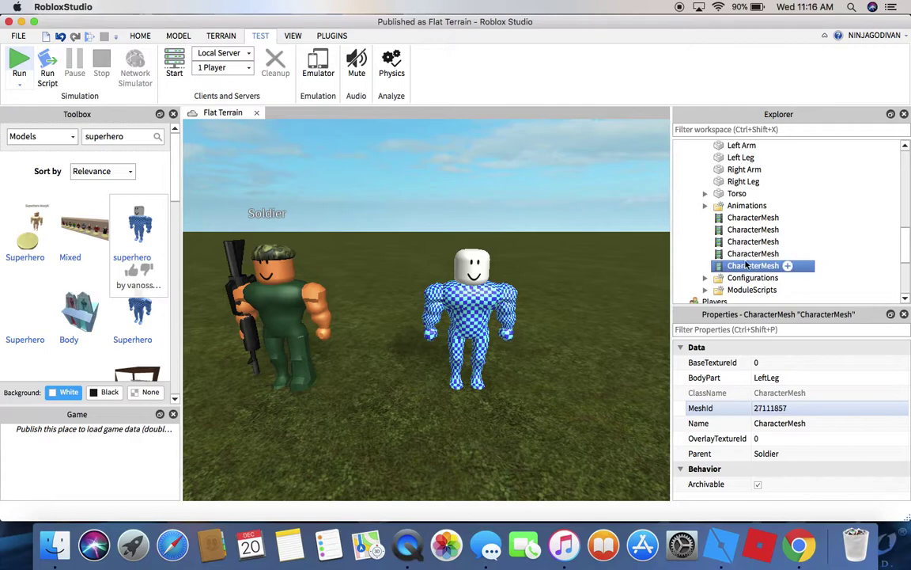
left_click(764, 409)
type("32328520")
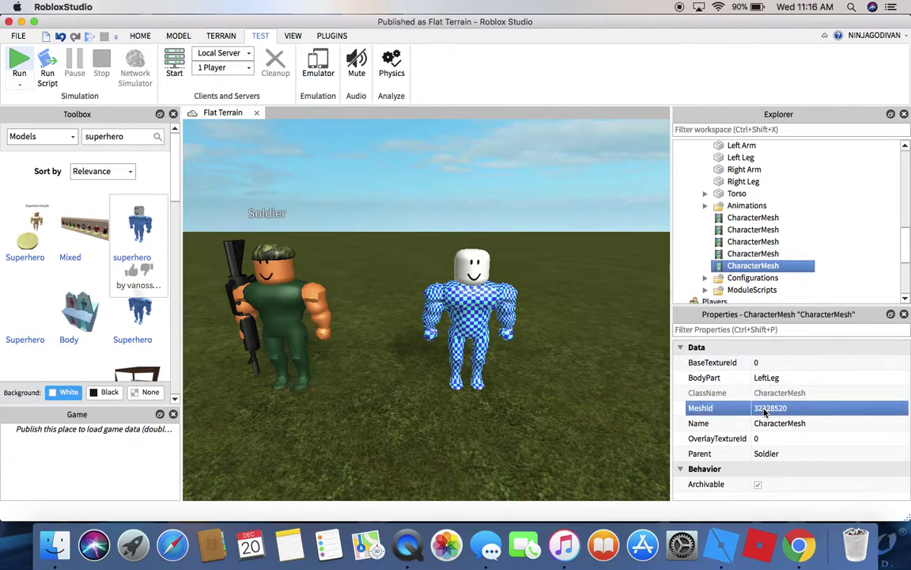
left_click(358, 385)
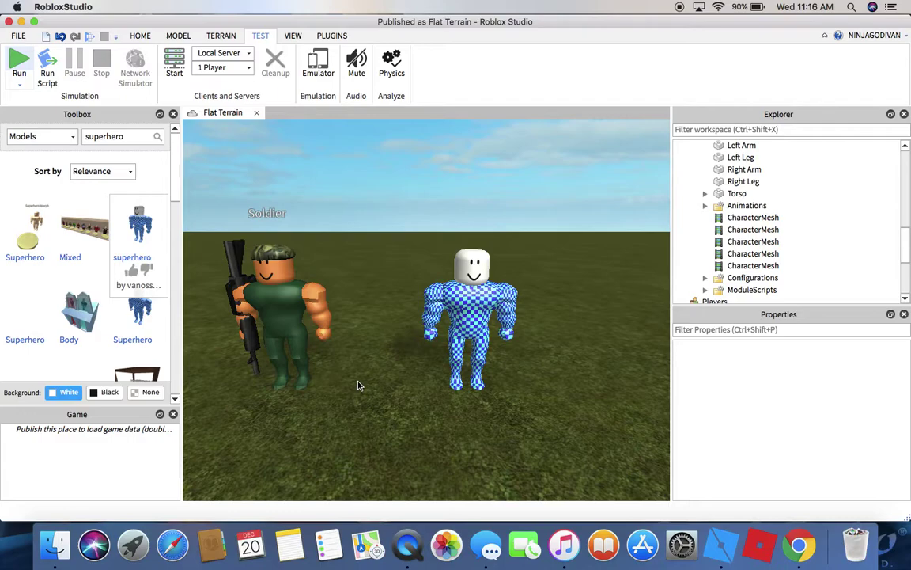
left_click(465, 299)
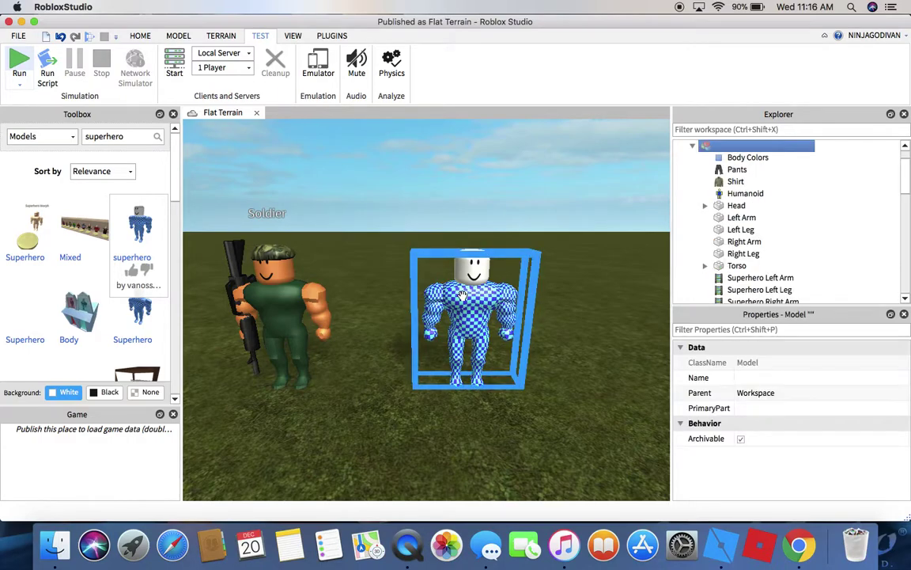
key("Delete")
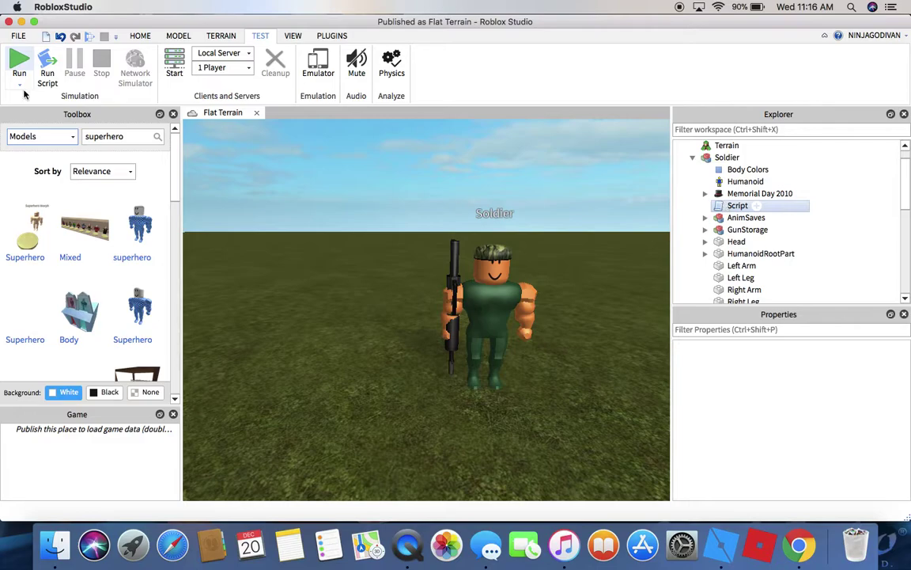
Step: Show the Toolbox asset types (Decals, Meshes, Audio), leaving Models selected
left_click(34, 138)
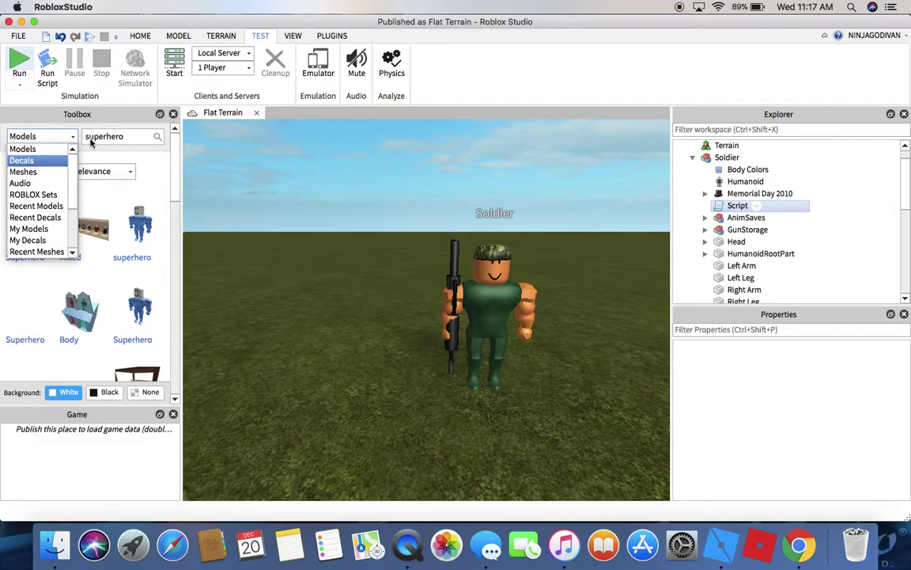
left_click(91, 142)
Step: Search the Toolbox for 'villager' and insert the Villager model near the Soldier
double_click(94, 137)
type("villager")
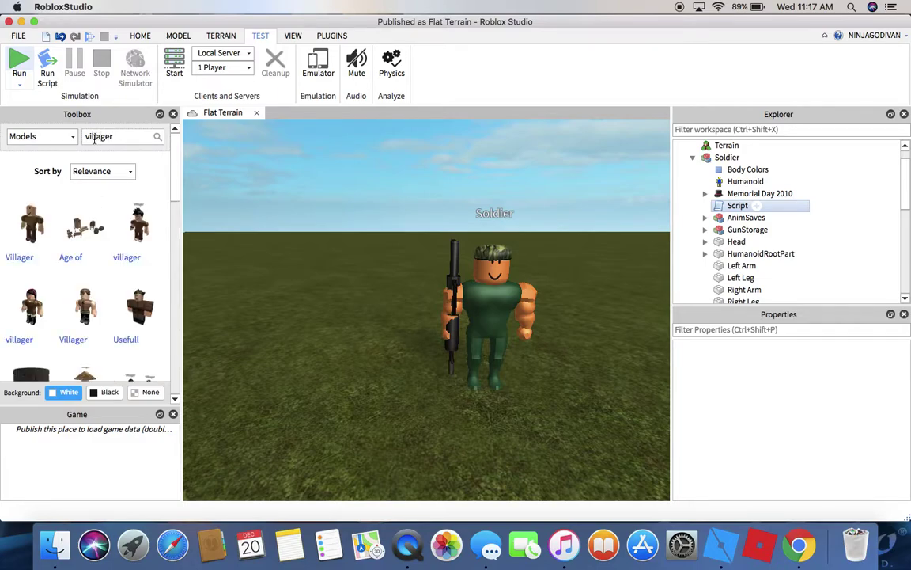
left_click(35, 227)
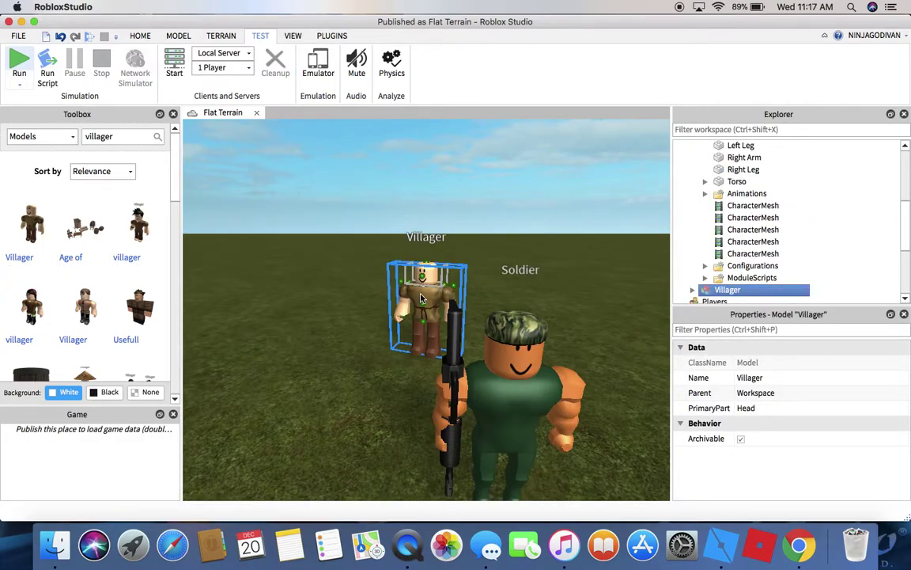
left_click(380, 271)
scroll(421, 298, "up", 5)
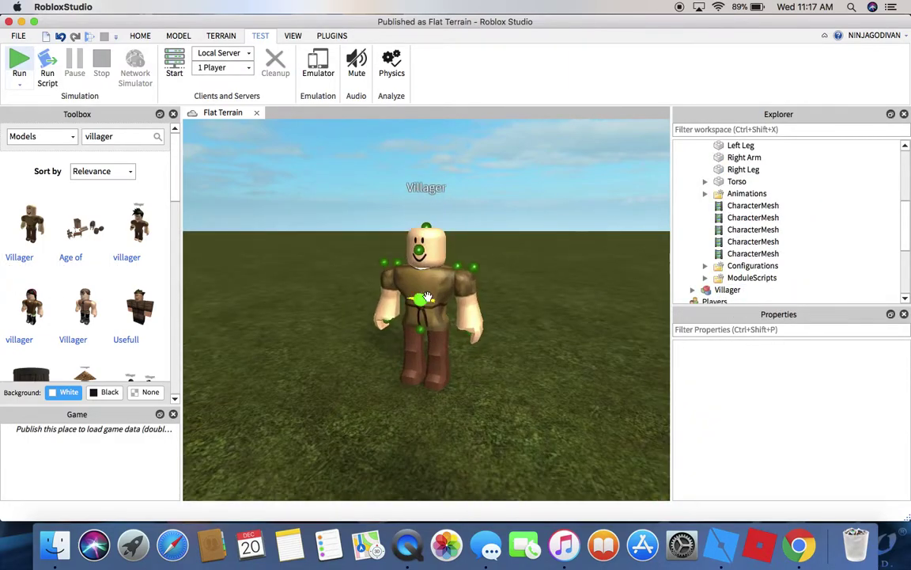
left_click(142, 36)
Step: Turn on part locking from the Model tools
left_click(177, 37)
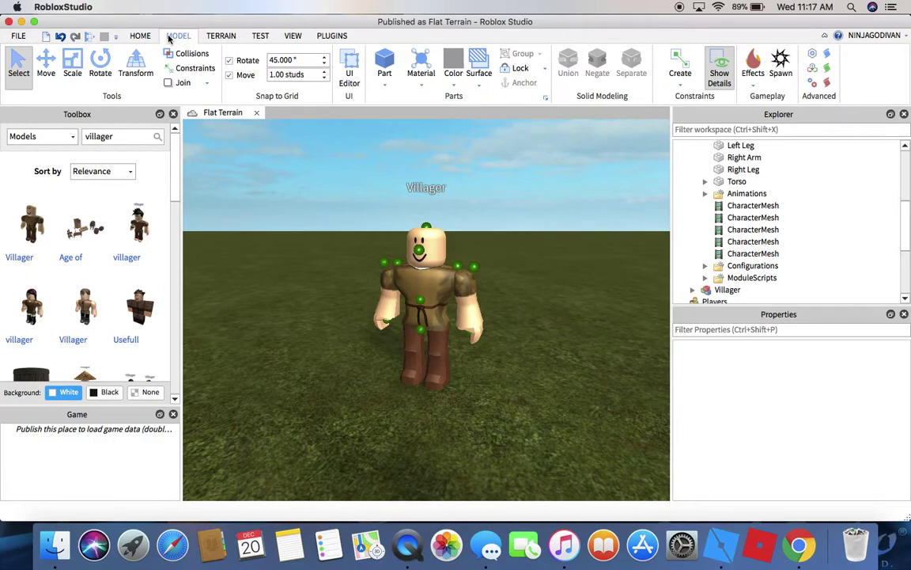
left_click(520, 69)
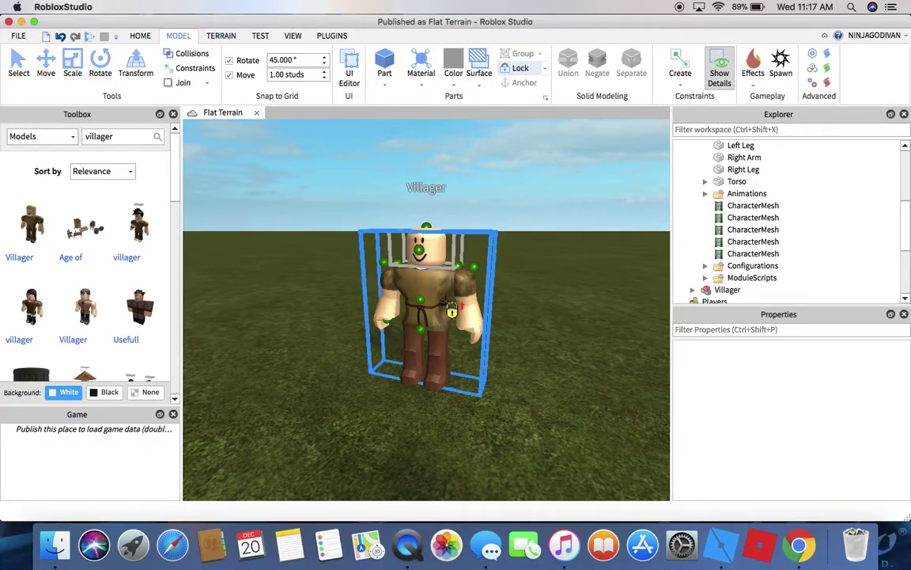
left_click(19, 64)
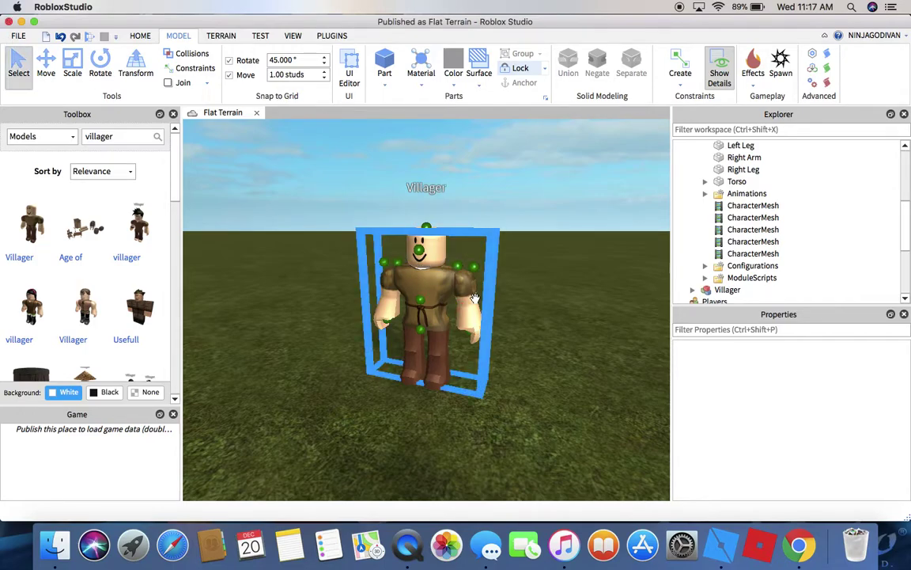
Step: Try setting the Villager Shirt's ShirtTemplate to 32328520
left_click(475, 298)
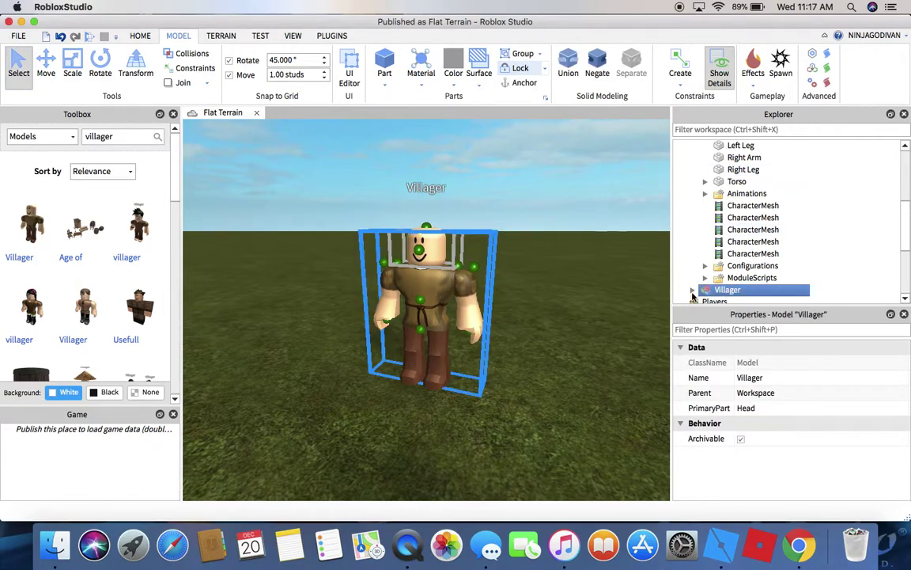
left_click(693, 291)
scroll(696, 269, "down", 2)
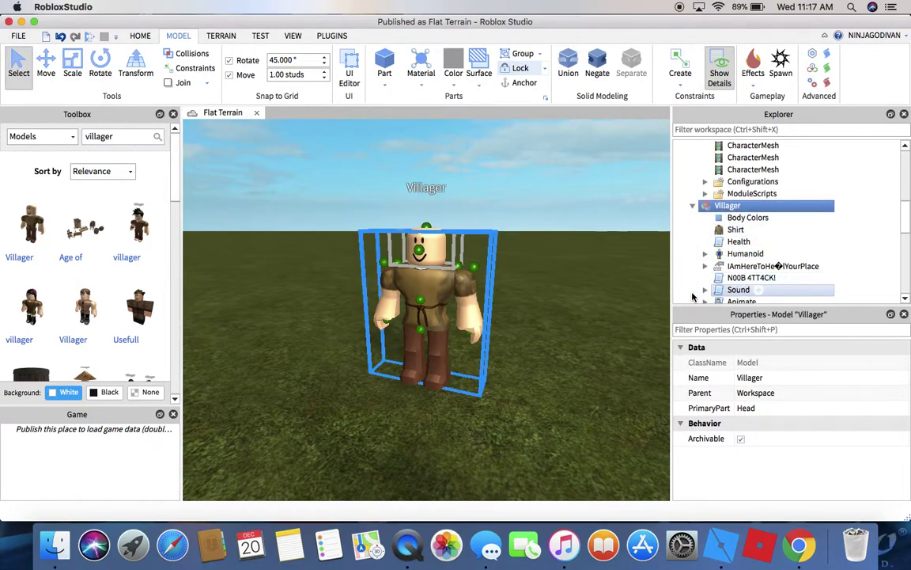
left_click(723, 232)
left_click(760, 363)
type("32328520")
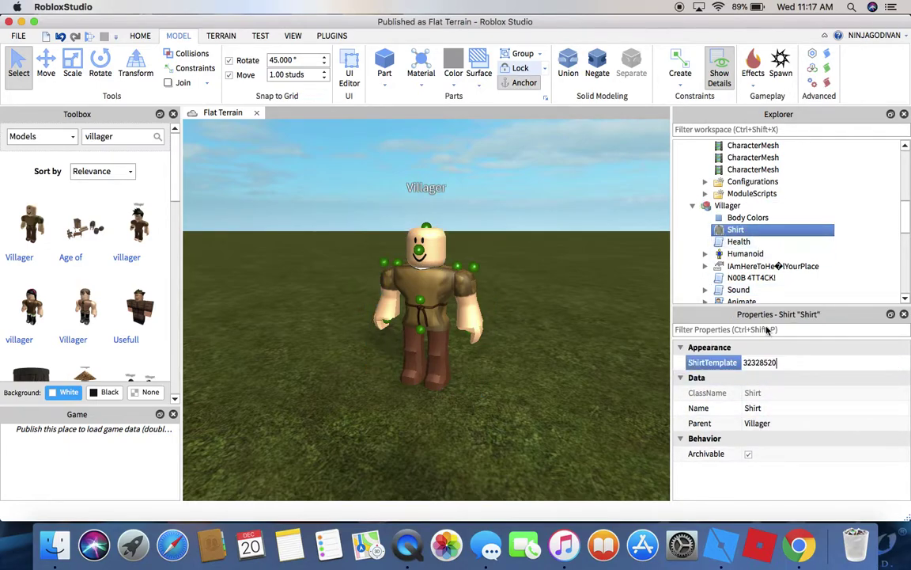
key("Return")
left_click(556, 326)
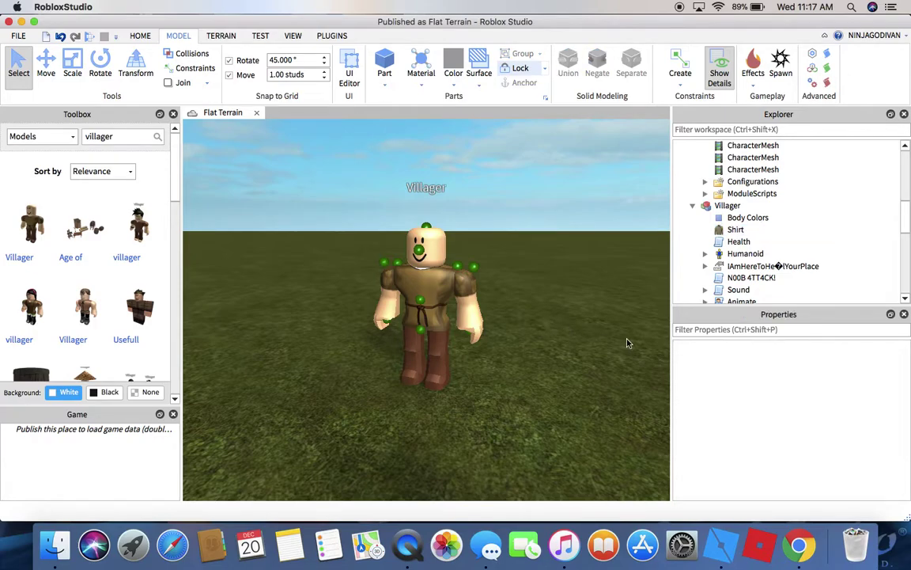
left_click(734, 230)
left_click(779, 363)
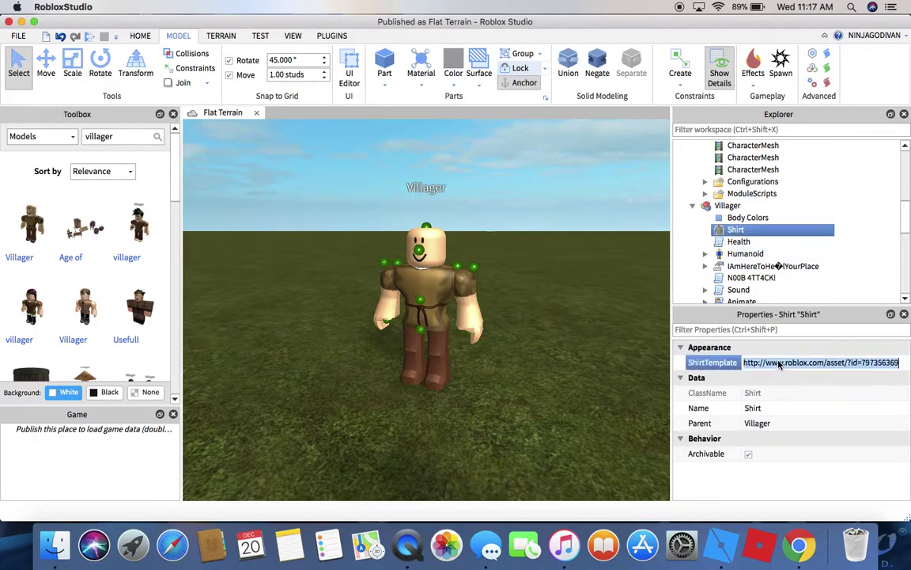
Step: Drag the Soldier model back and to the left
left_click(500, 419)
left_click(417, 306)
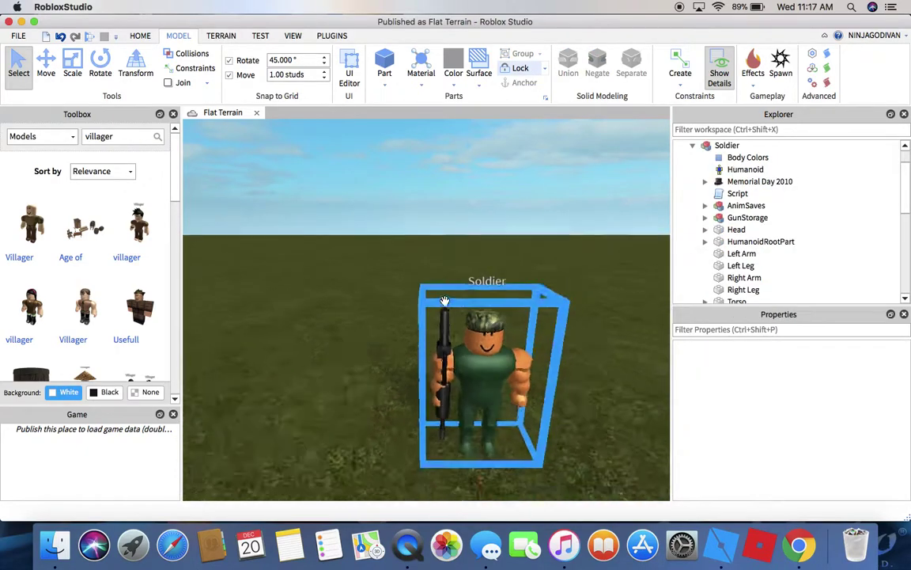
left_click_drag(444, 301, 428, 294)
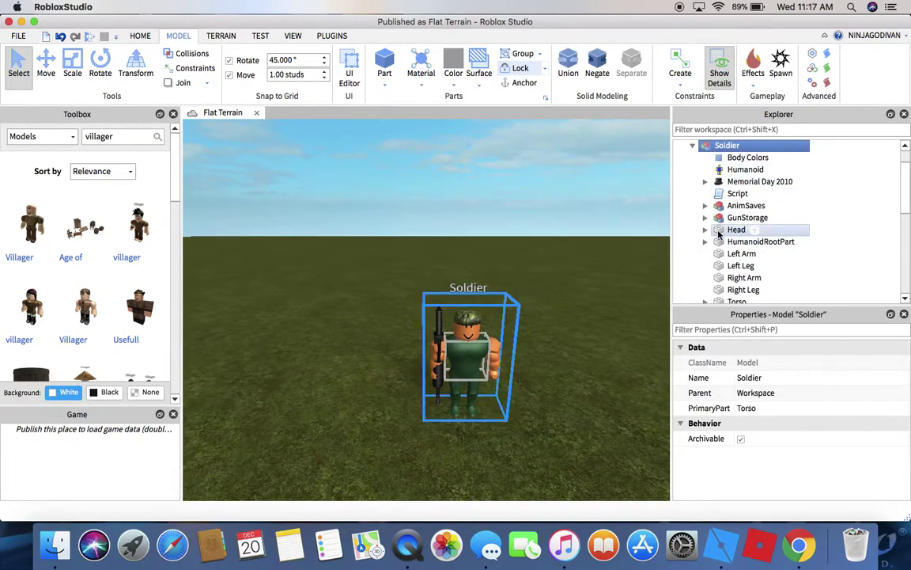
Step: Undo the last change, then copy the Villager's Shirt and paste it into the Soldier
scroll(719, 235, "down", 3)
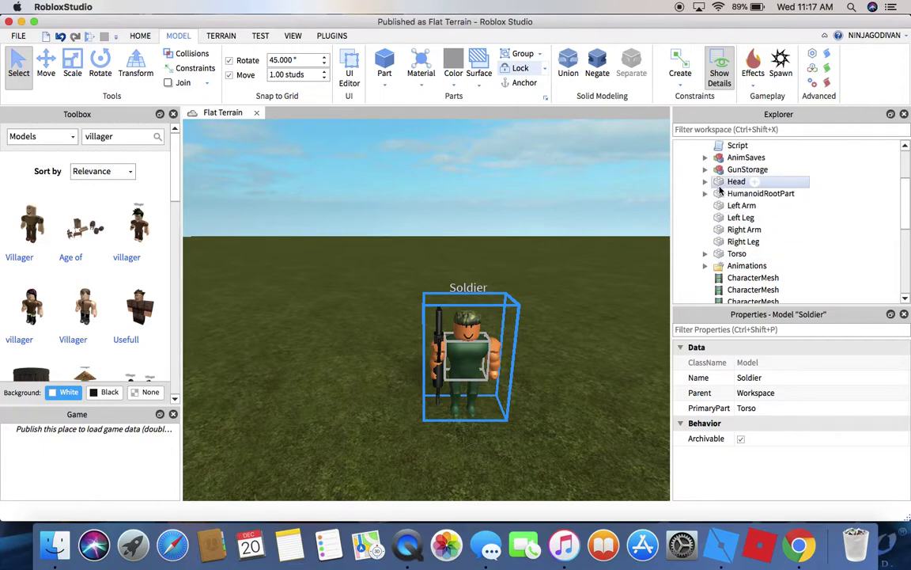
scroll(720, 190, "up", 1)
key("ctrl+z")
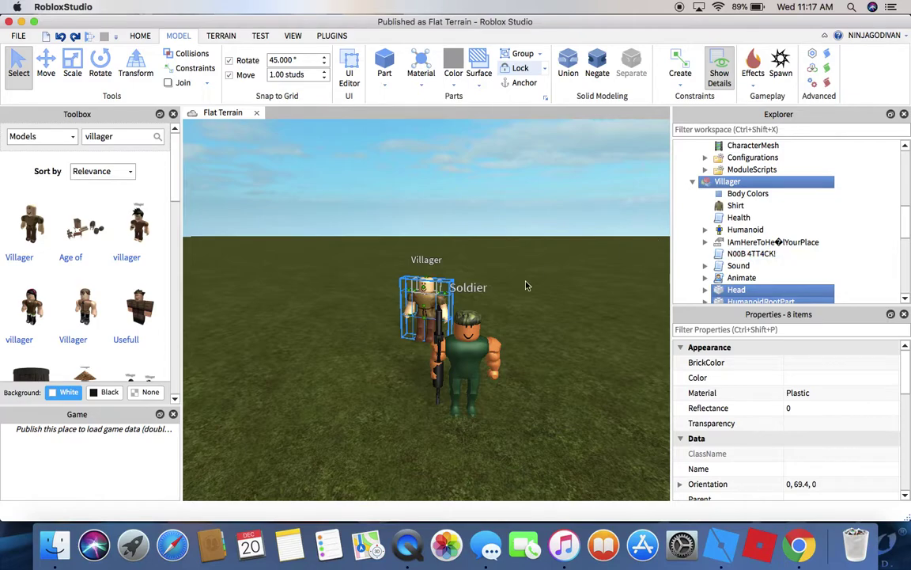
scroll(807, 181, "down", 2)
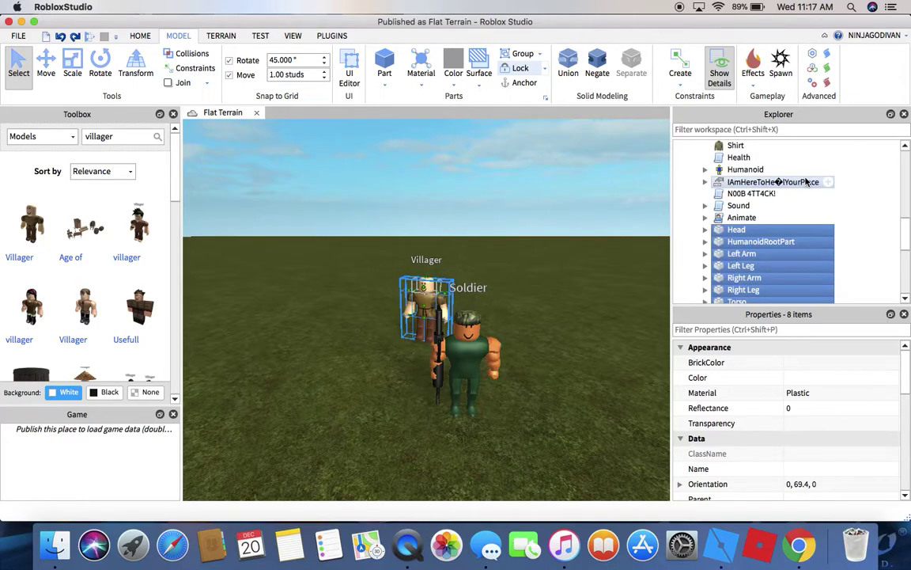
left_click(874, 195)
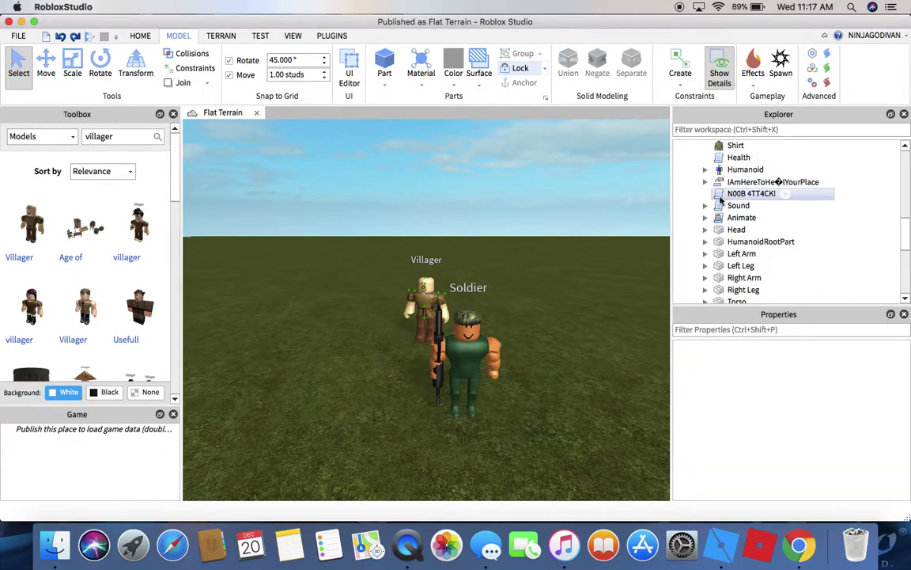
left_click(743, 146)
right_click(751, 146)
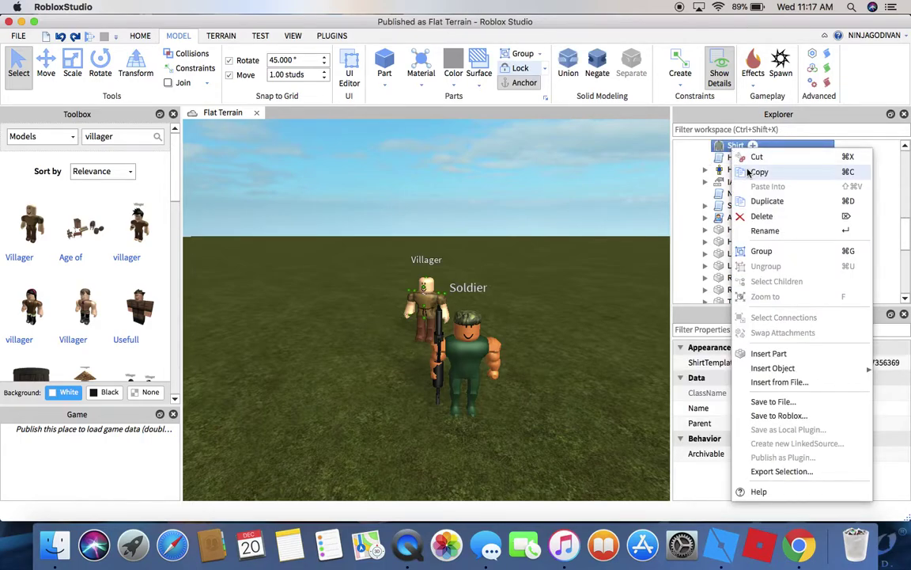
left_click(748, 173)
left_click(431, 315)
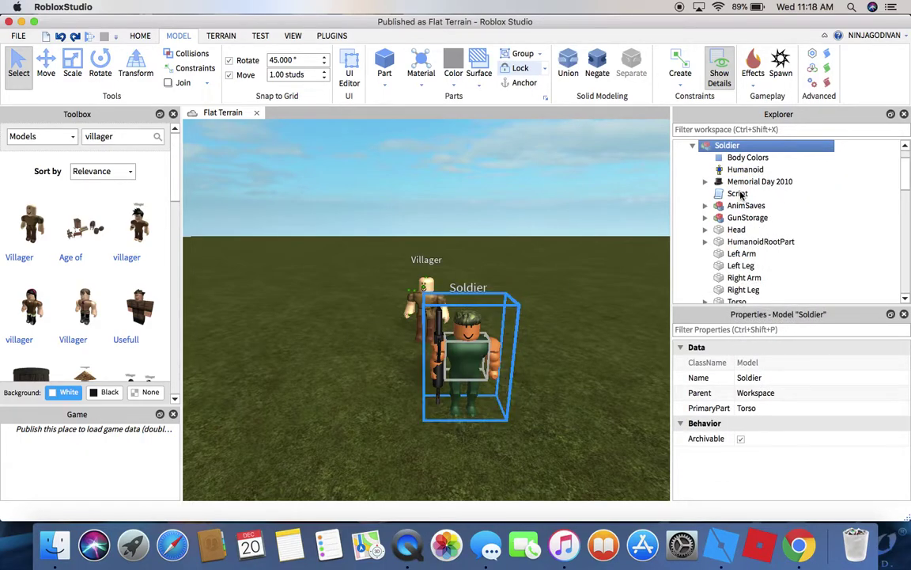
right_click(722, 150)
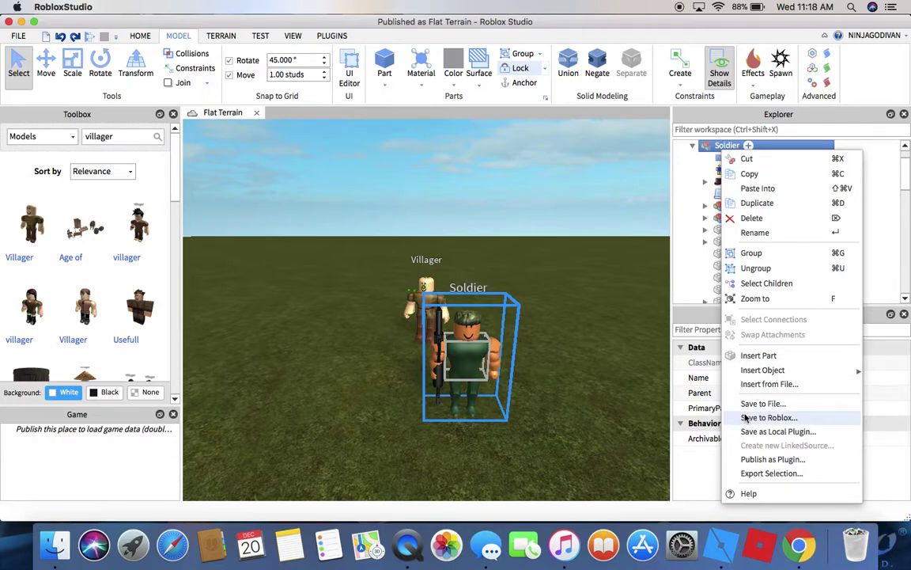
left_click(752, 187)
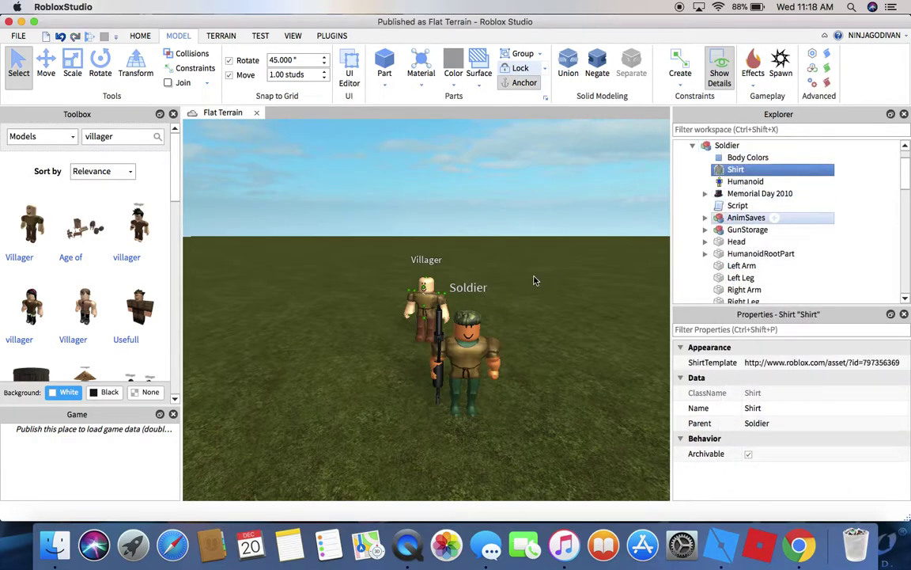
Step: Delete the Villager and insert a different messy-haired villager model
left_click(426, 309)
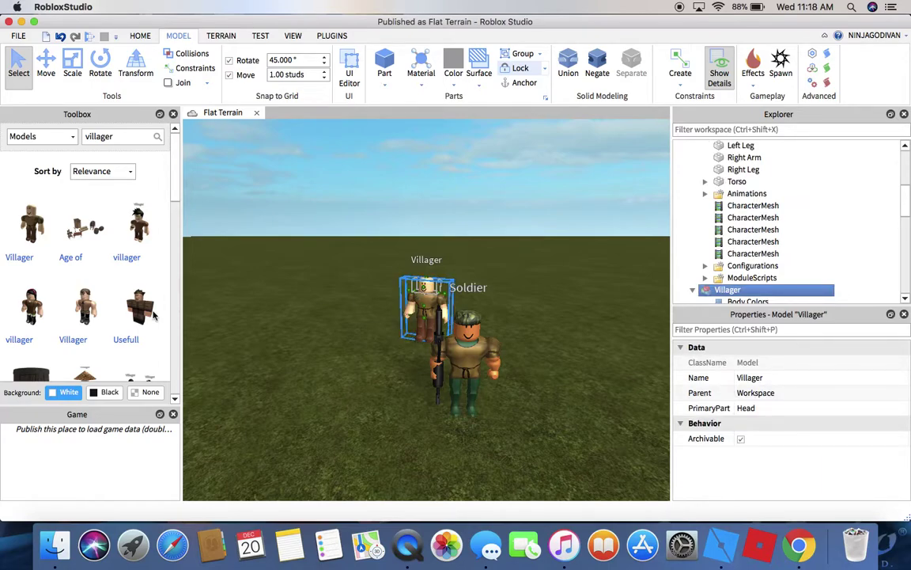
key("Delete")
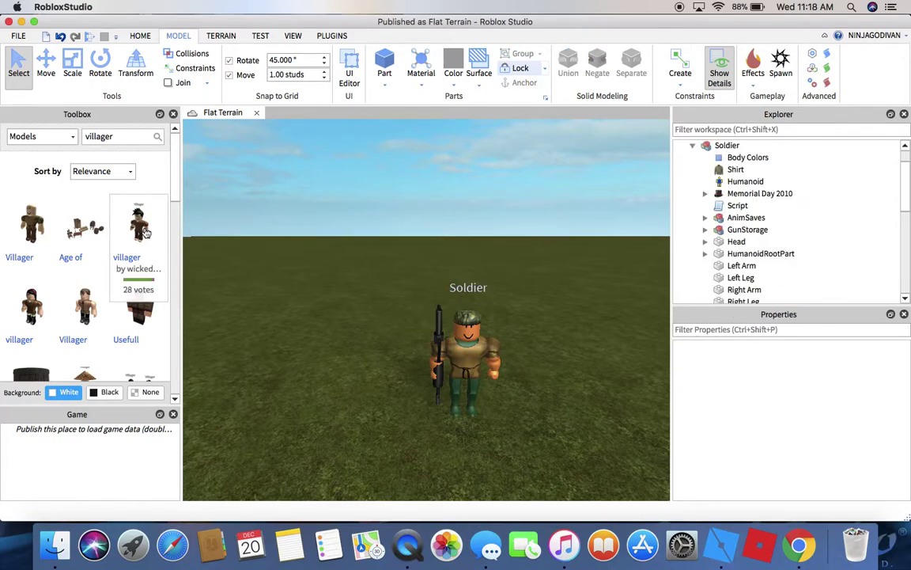
left_click(86, 310)
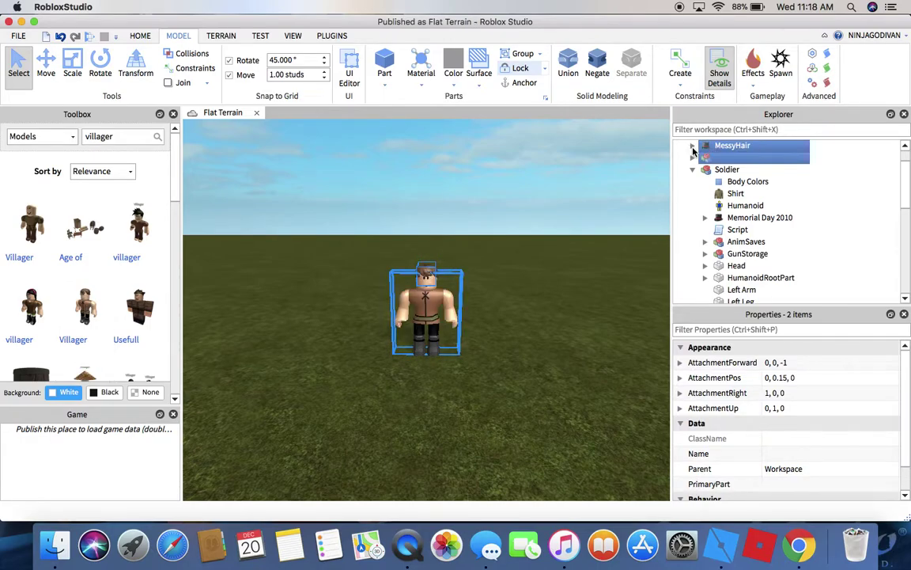
left_click(534, 304)
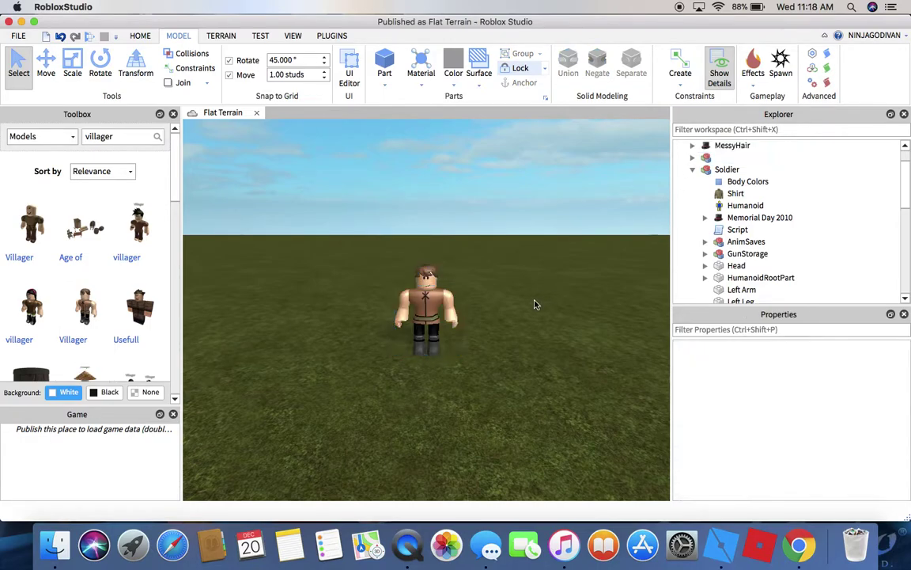
scroll(694, 159, "up", 1)
Step: Copy the new villager's Pants, whose PantsTemplate is asset 47062840
left_click(693, 170)
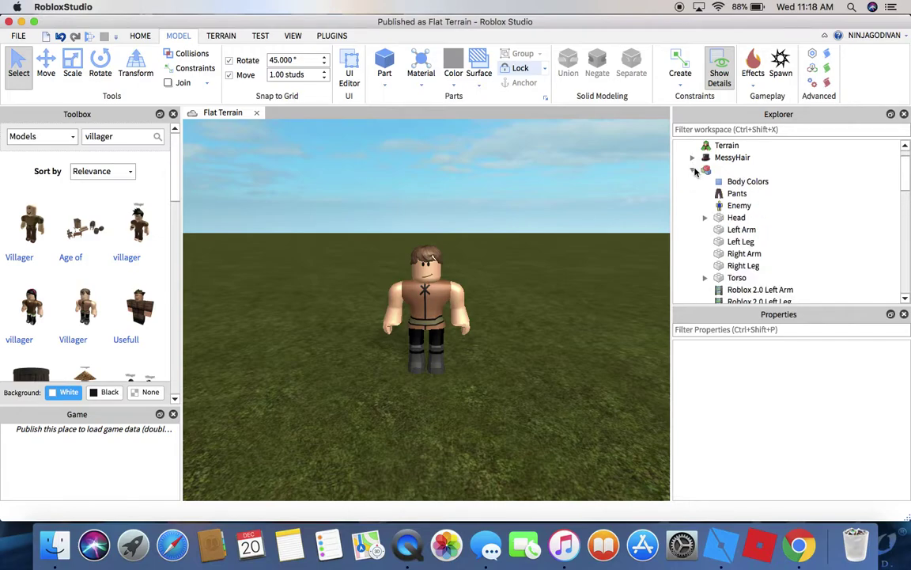
left_click(737, 193)
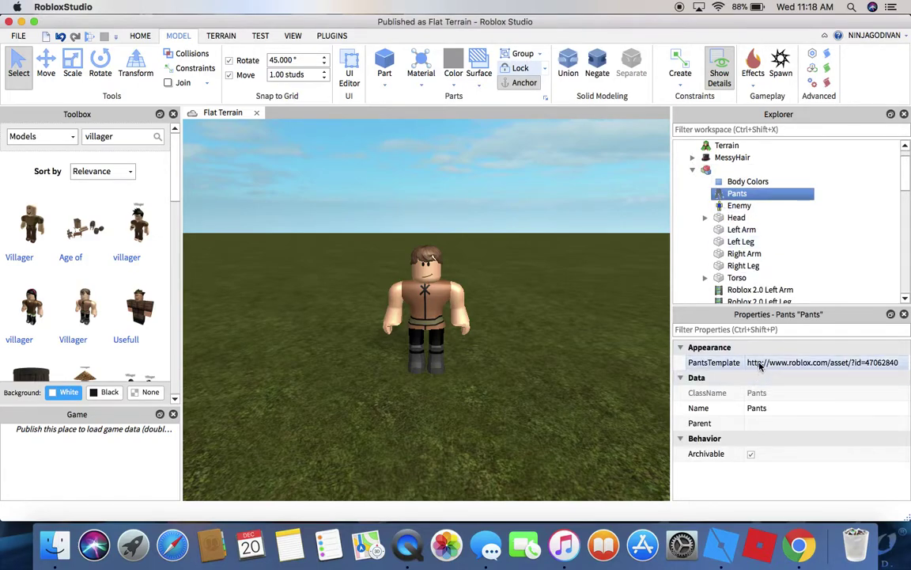
left_click(760, 363)
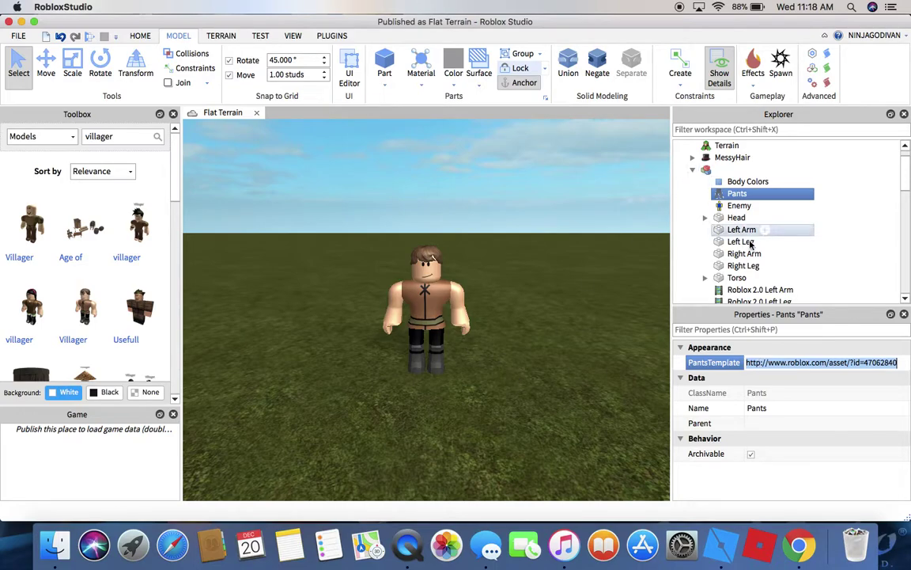
right_click(730, 193)
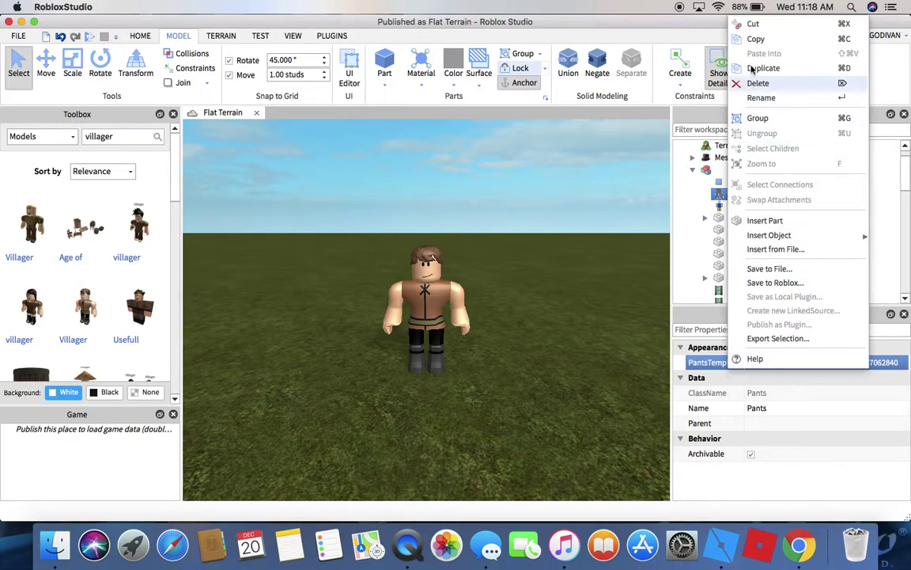
left_click(755, 40)
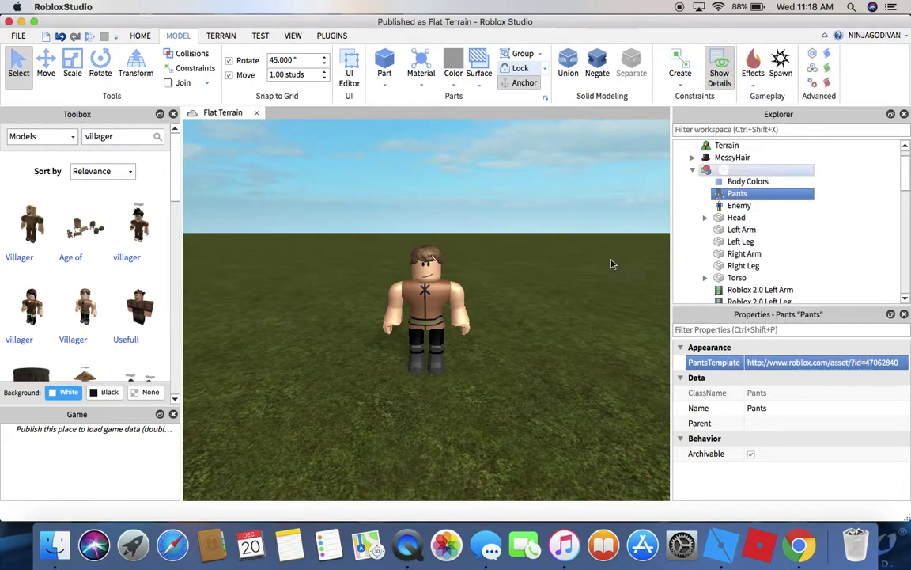
Step: Paste the pants into the Soldier model and delete the small villager
key("super+v")
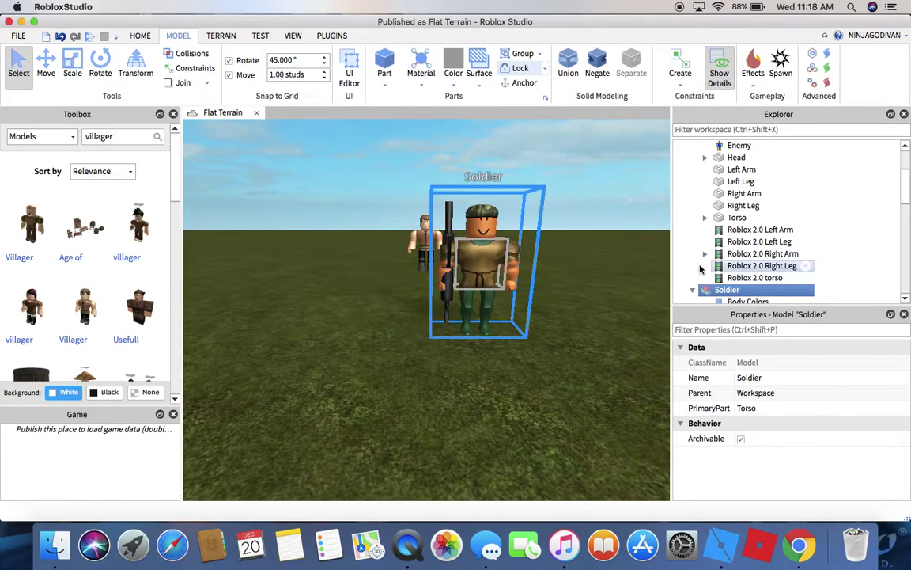
right_click(716, 289)
left_click(739, 54)
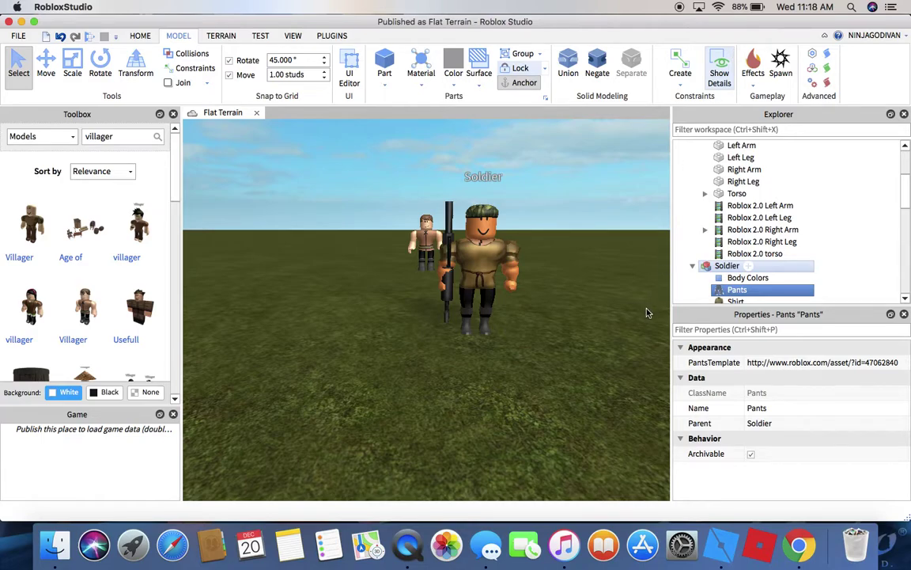
left_click(423, 235)
key("Delete")
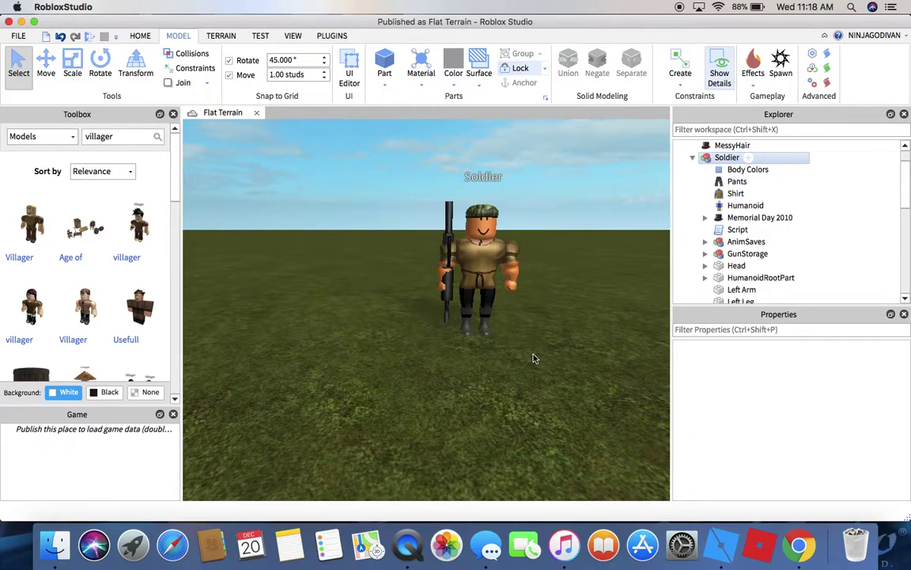
left_click(489, 267)
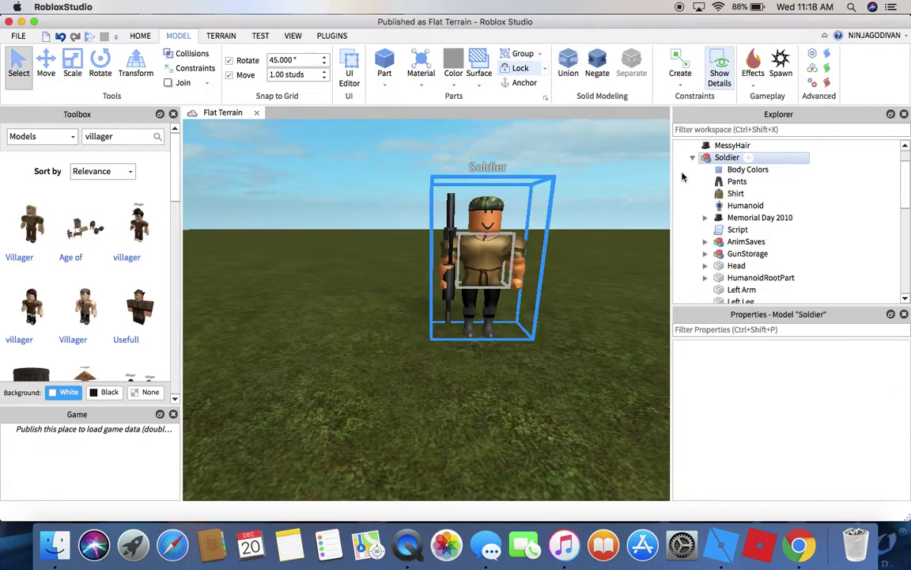
left_click(731, 171)
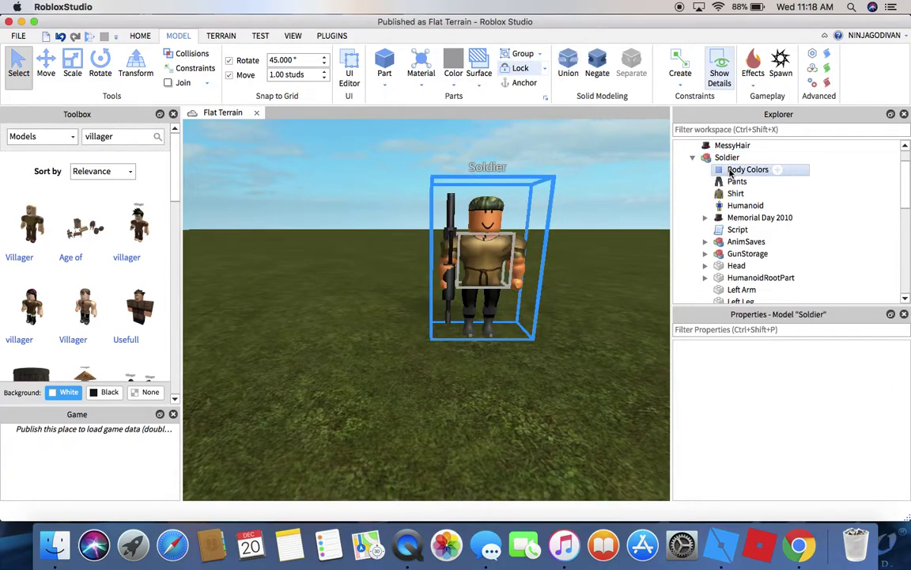
left_click(754, 377)
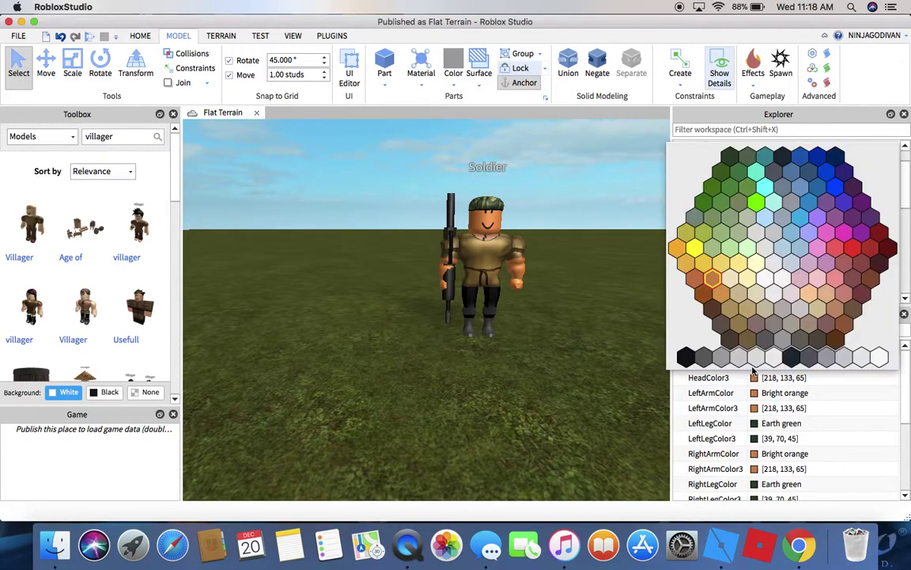
left_click(810, 303)
left_click(754, 392)
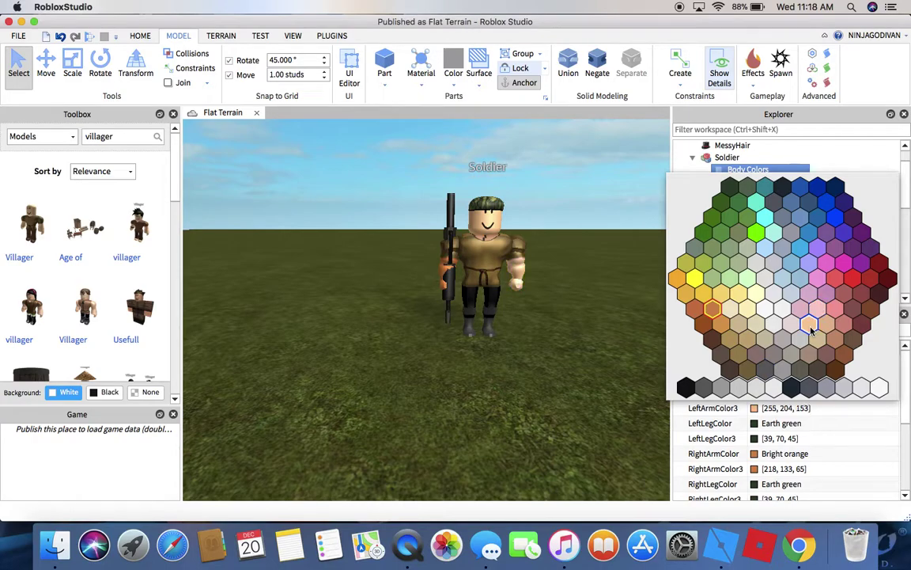
left_click(809, 322)
left_click(754, 454)
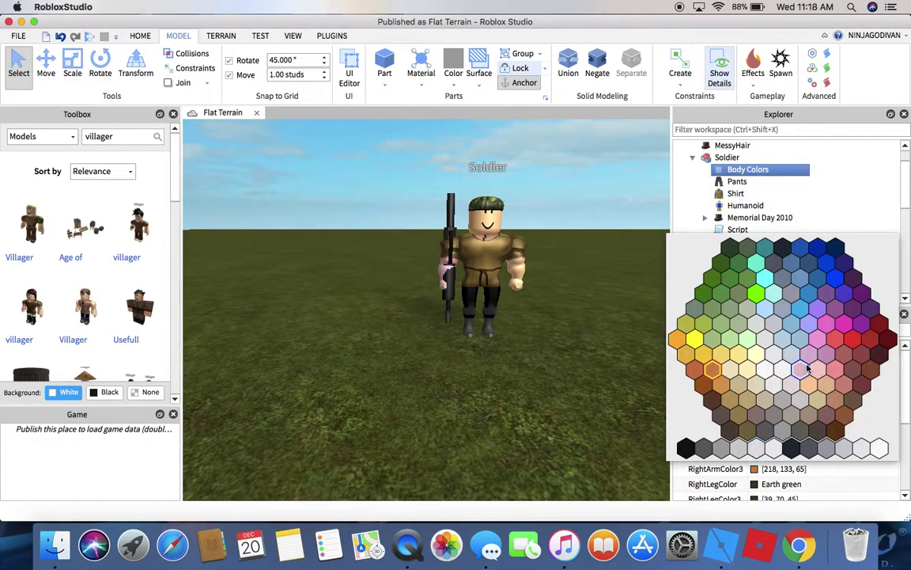
left_click(809, 383)
left_click(599, 352)
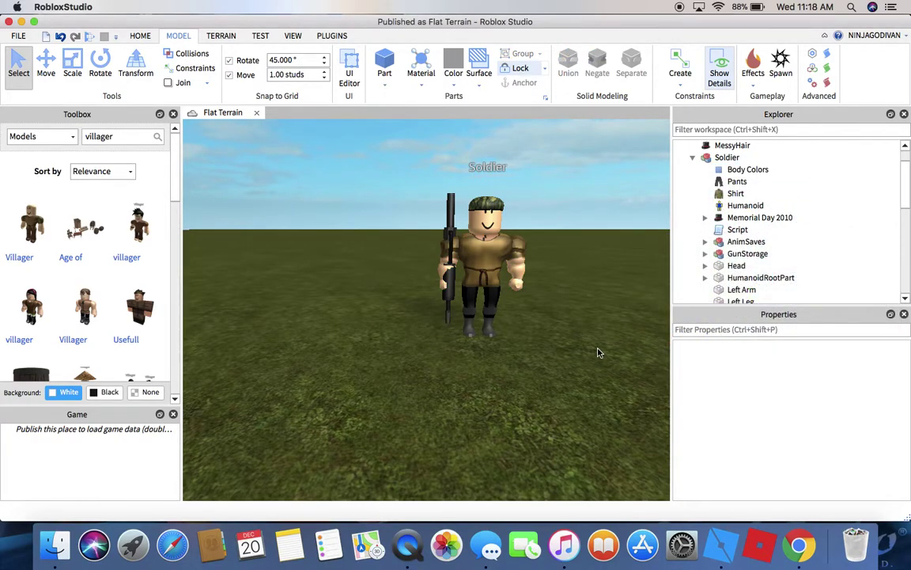
left_click(450, 241)
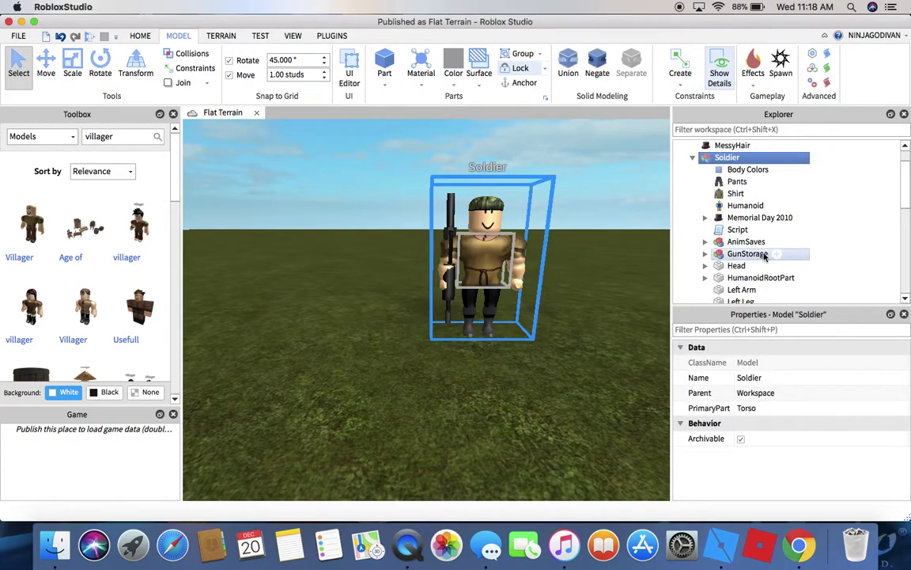
left_click(600, 309)
scroll(599, 309, "up", 3)
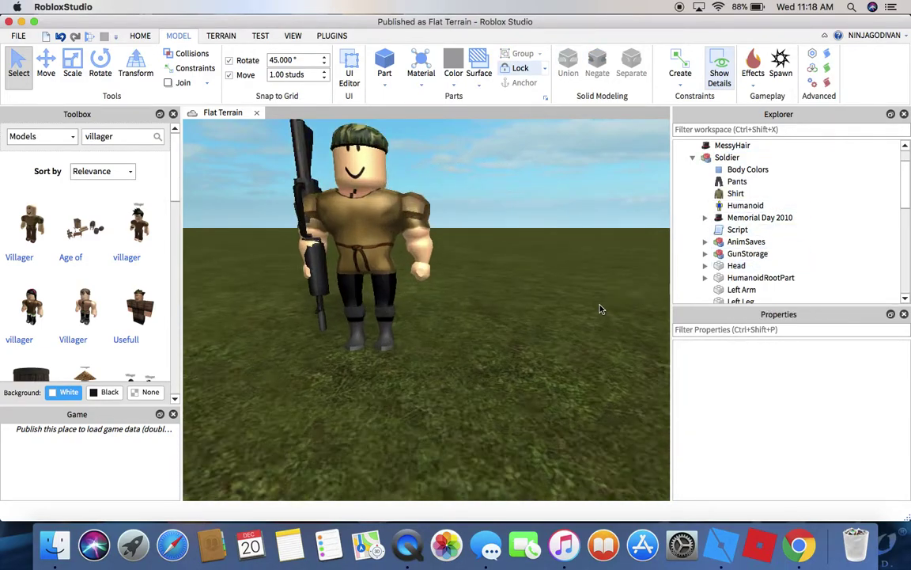
scroll(620, 255, "down", 3)
scroll(620, 254, "up", 3)
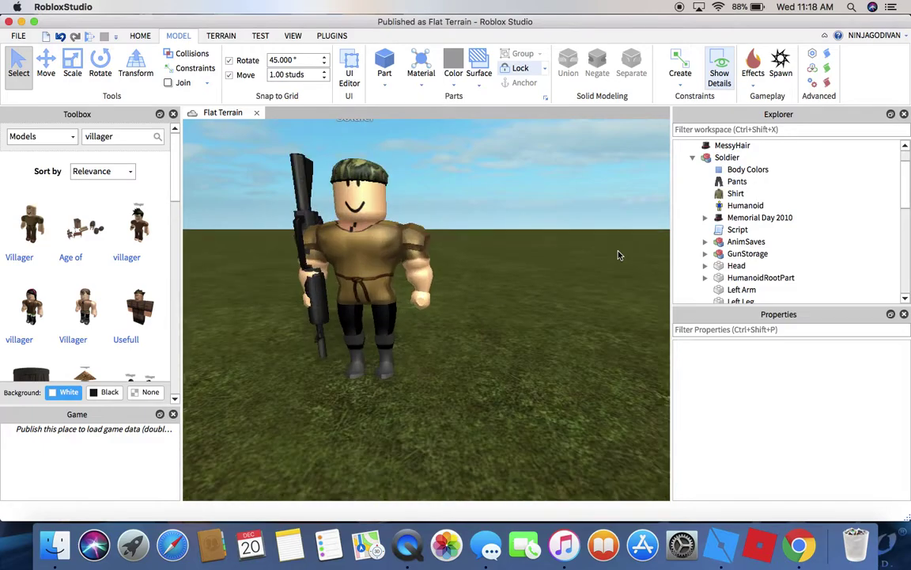
scroll(619, 254, "down", 3)
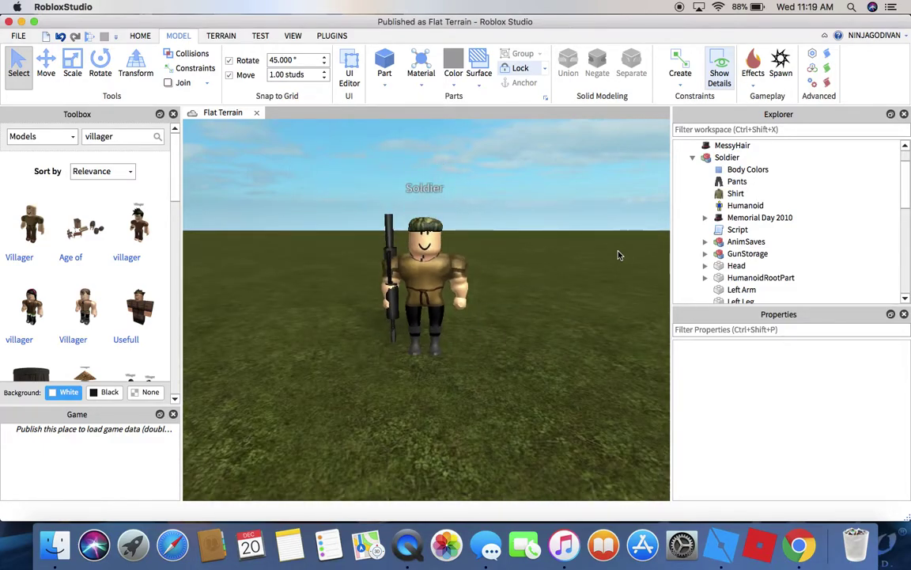
left_click(799, 545)
Step: Open the Troublemaker face's page from the catalog's Body Parts > Faces listing
left_click(191, 122)
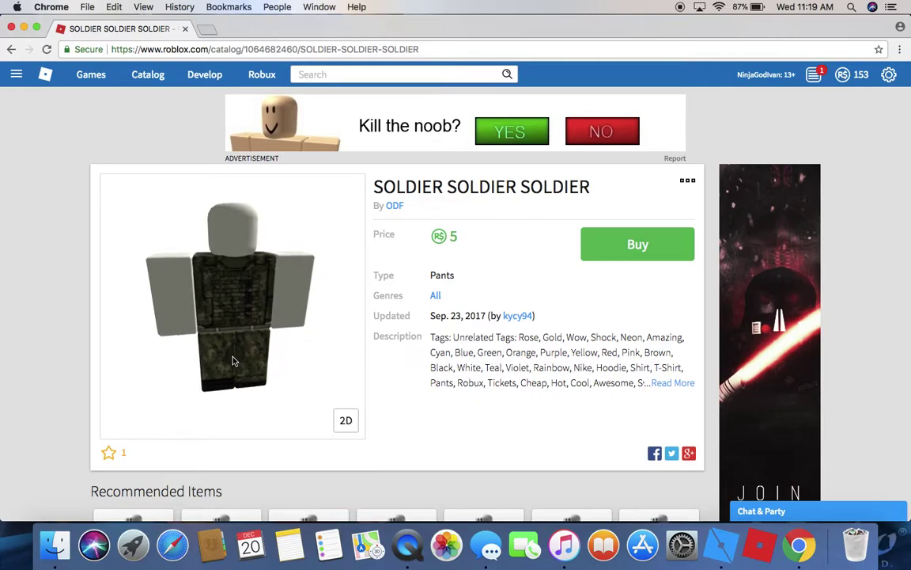
left_click(145, 78)
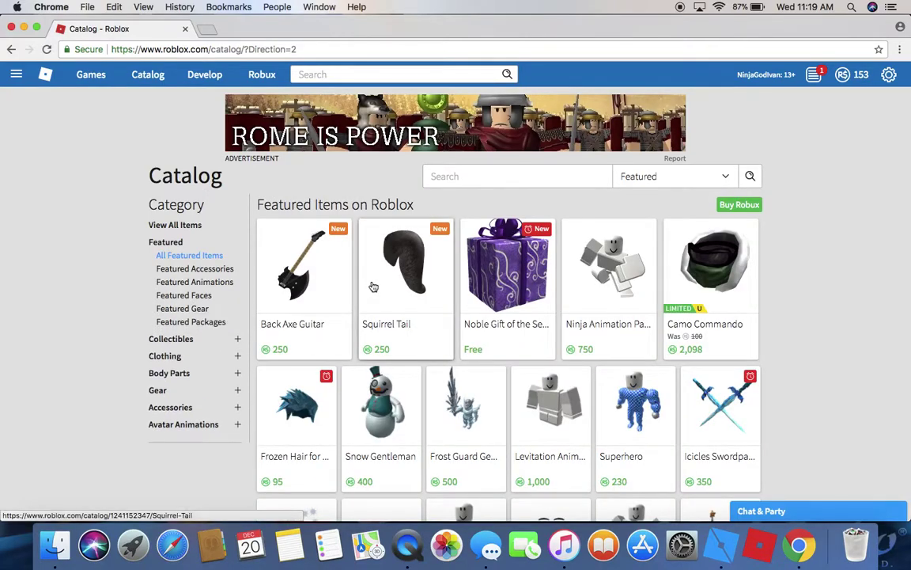
scroll(372, 287, "down", 3)
scroll(224, 303, "up", 3)
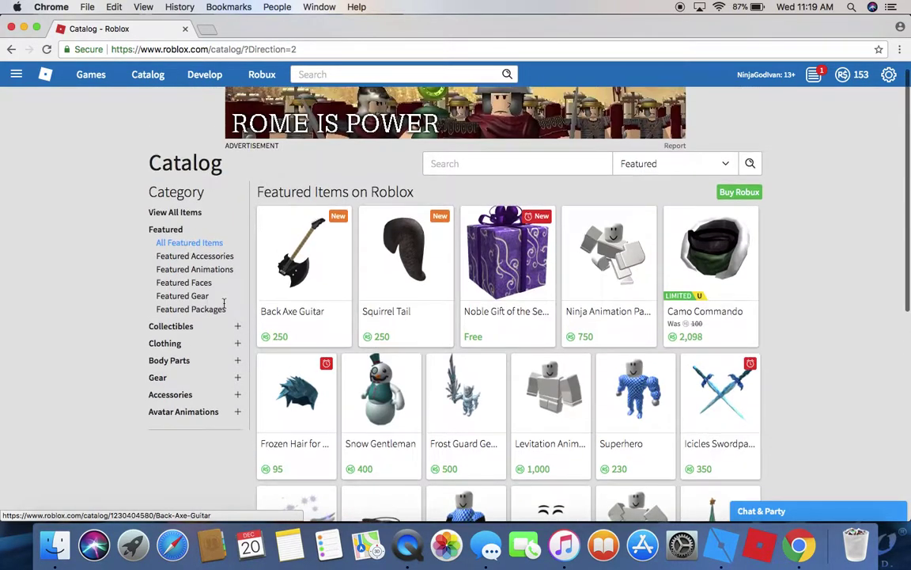
left_click(172, 360)
left_click(166, 401)
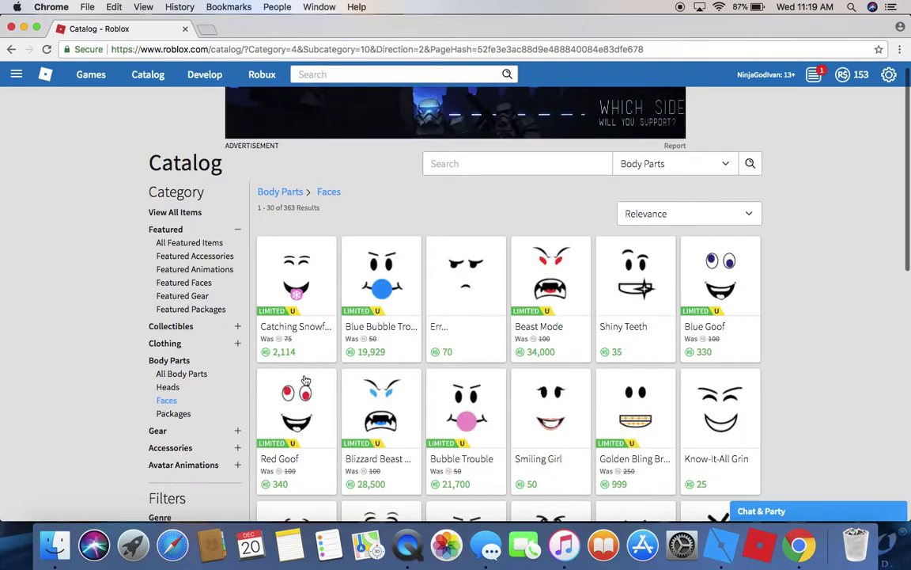
scroll(305, 380, "down", 3)
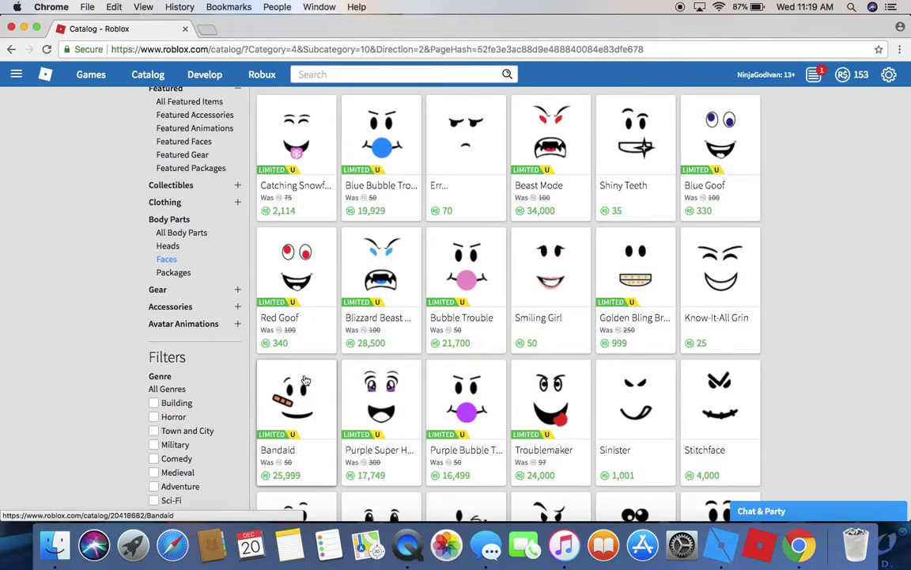
left_click(552, 387)
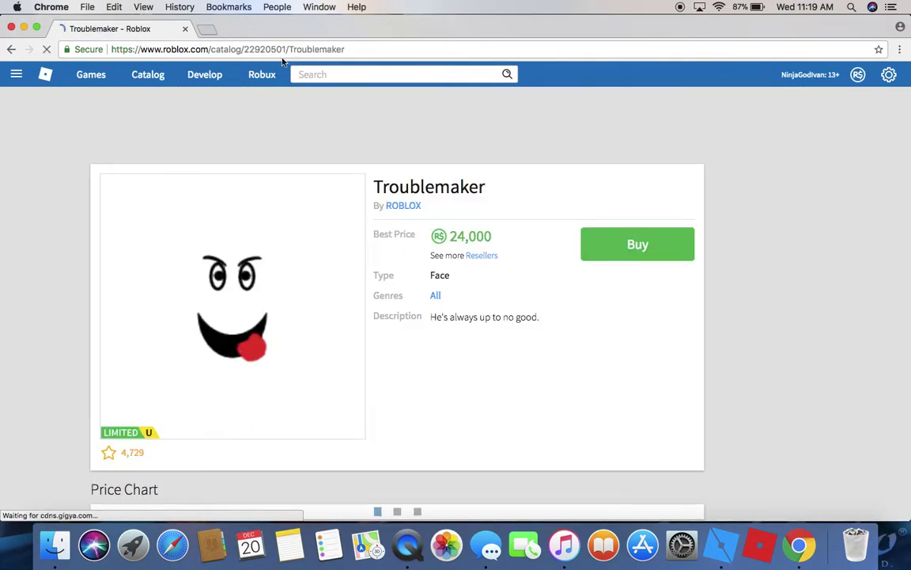
Step: Select the item ID 22920501 in the Troublemaker page's address
left_click(264, 50)
double_click(264, 49)
left_click(264, 49)
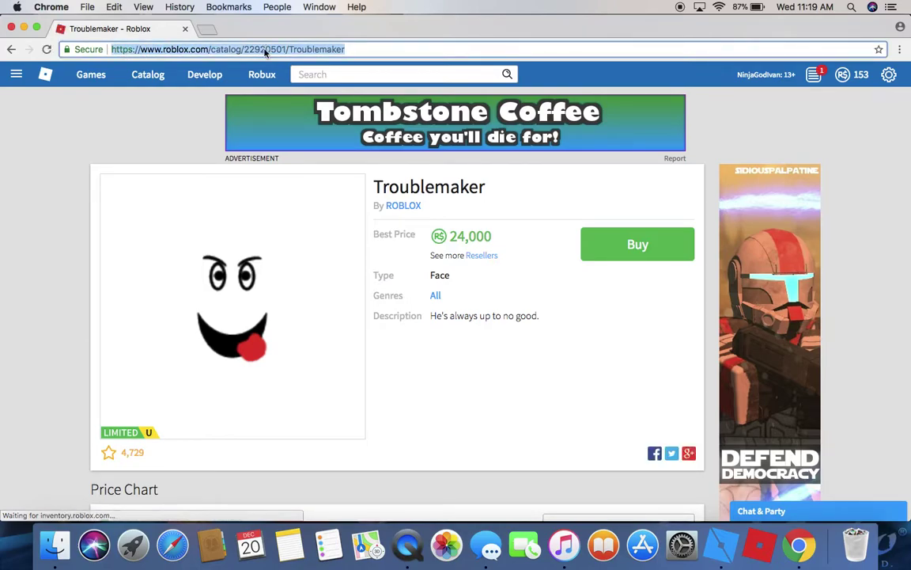
double_click(266, 49)
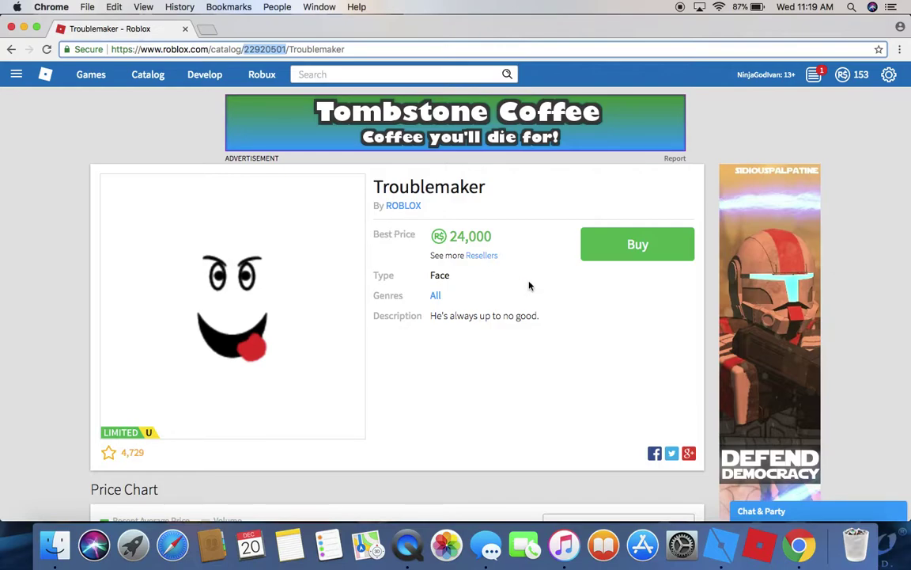
left_click(720, 544)
Step: Set the Soldier's face decal Texture to the Troublemaker face, rbxassetid://22920500
left_click_drag(737, 230, 750, 194)
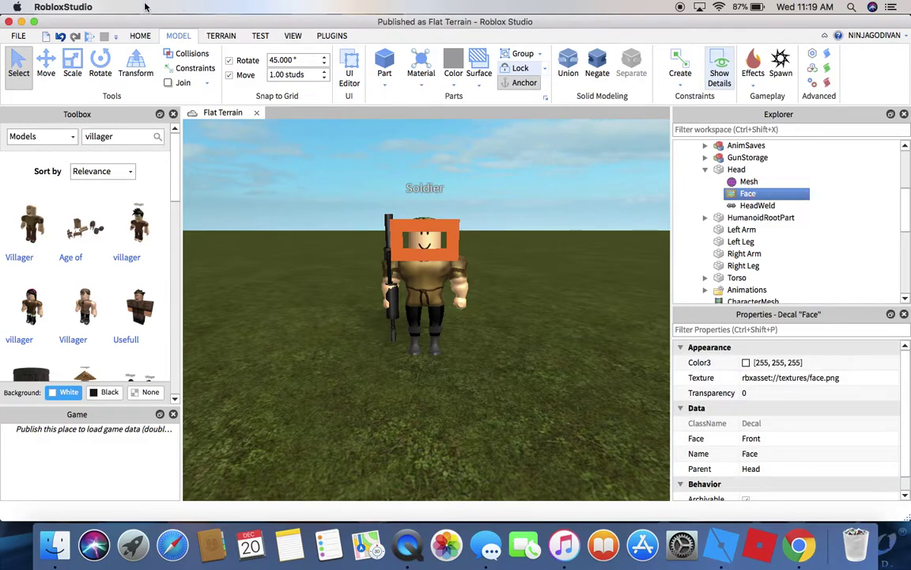
left_click(20, 23)
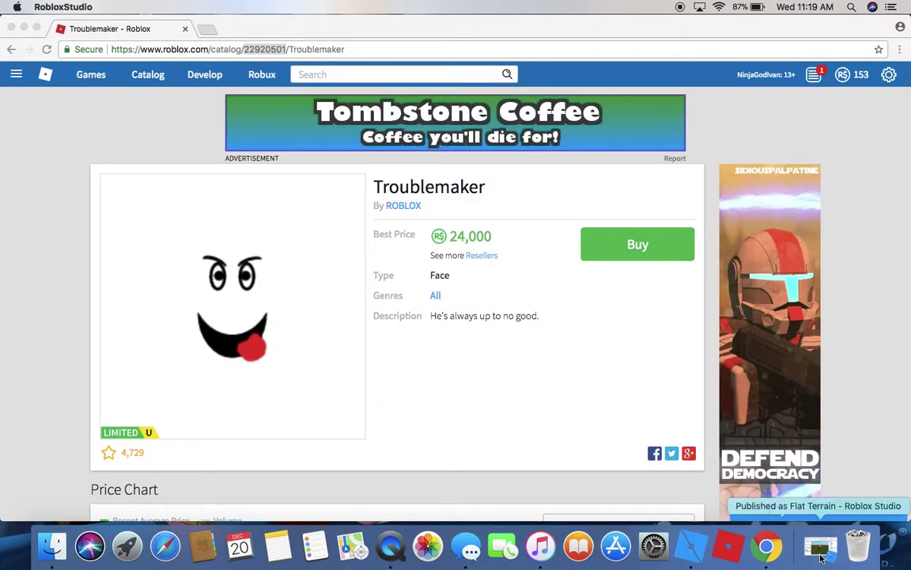
left_click(728, 545)
left_click(791, 379)
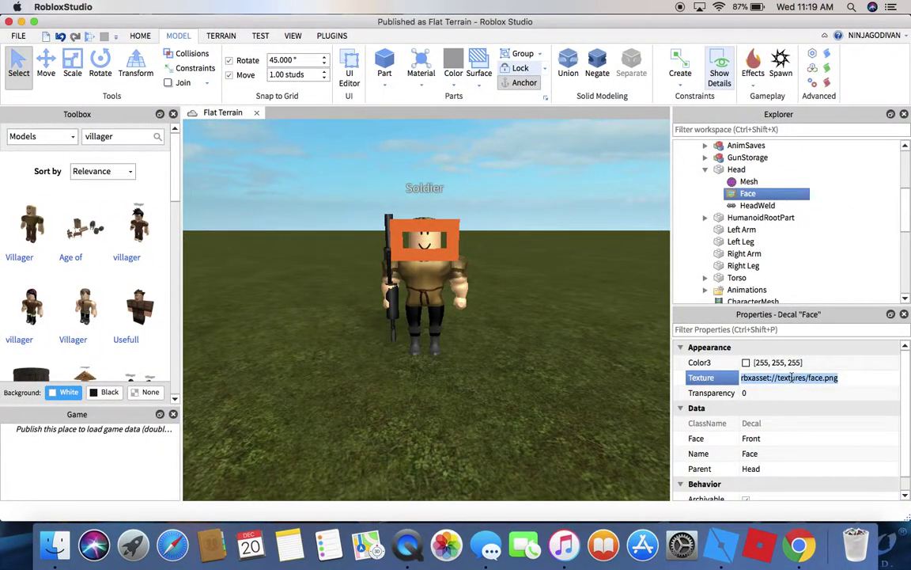
type("rbxassetid://22920500")
key("Return")
left_click(510, 236)
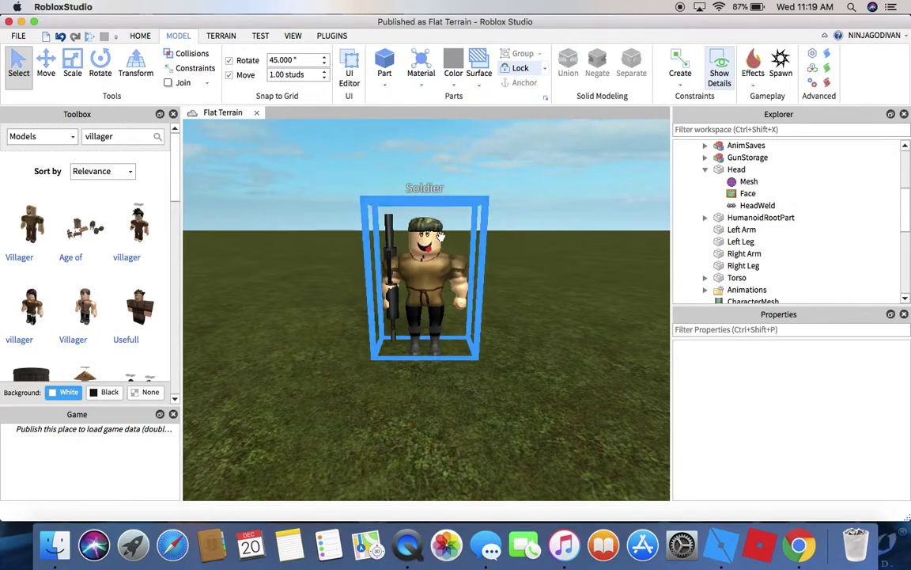
Step: Delete the Soldier's Memorial Day 2010 hat
left_click(21, 22)
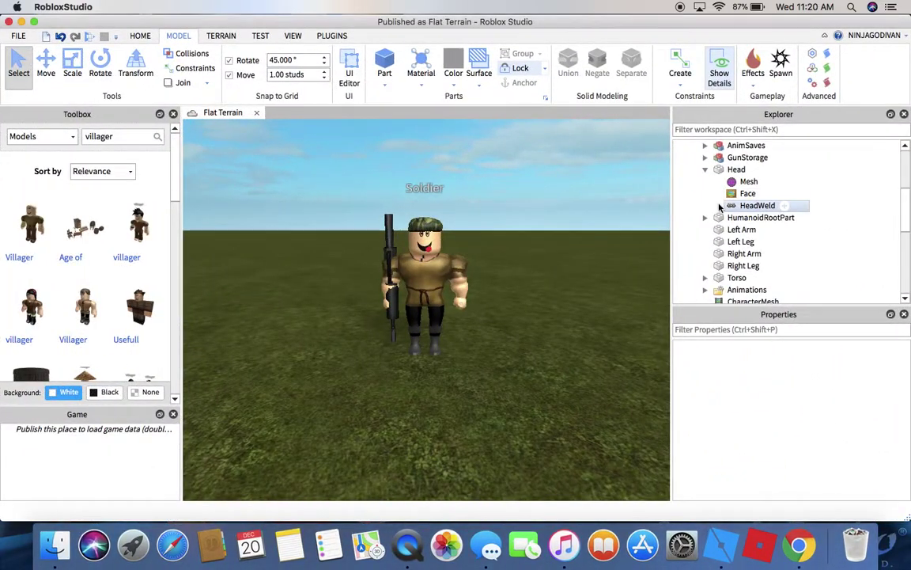
left_click(447, 272)
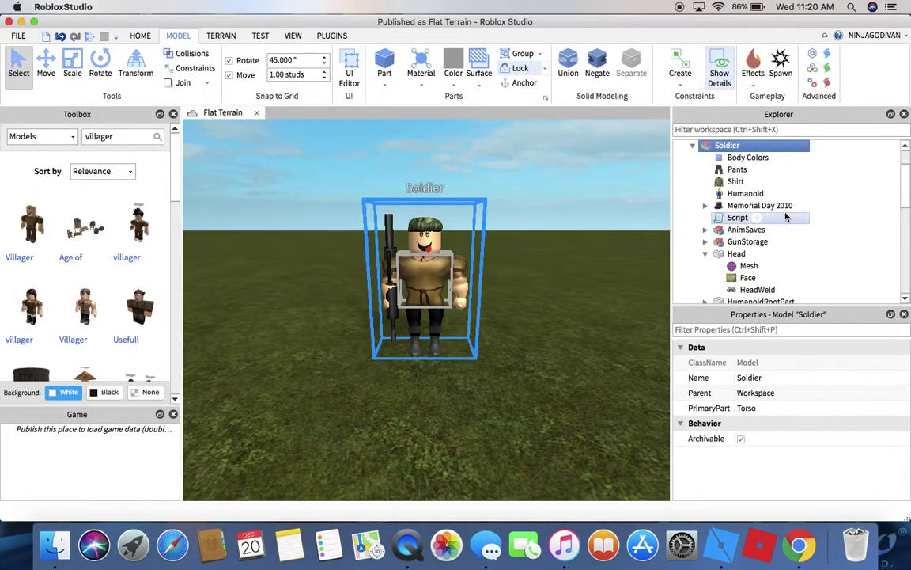
left_click(758, 205)
key("Delete")
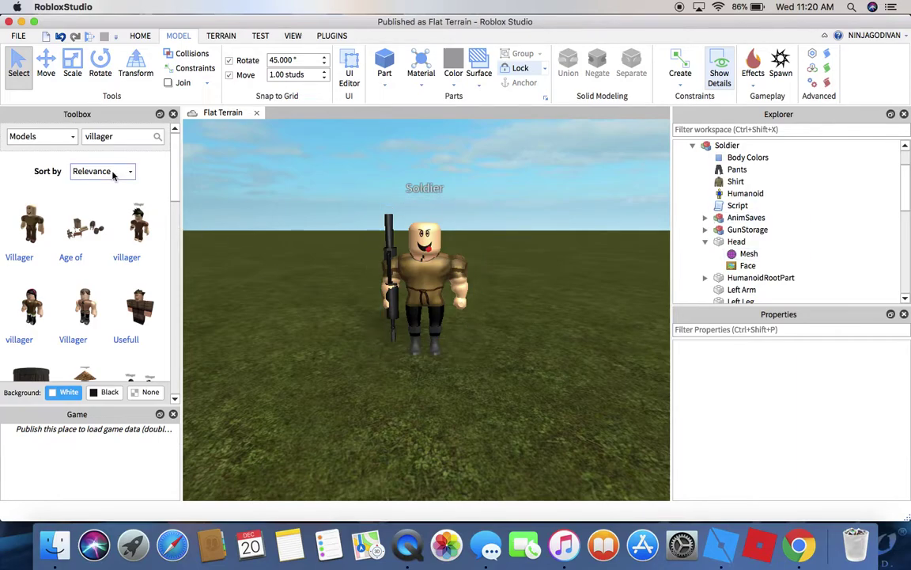
Step: Search the Toolbox for 'hat', then insert and delete a blue hair model
double_click(96, 136)
type("hat")
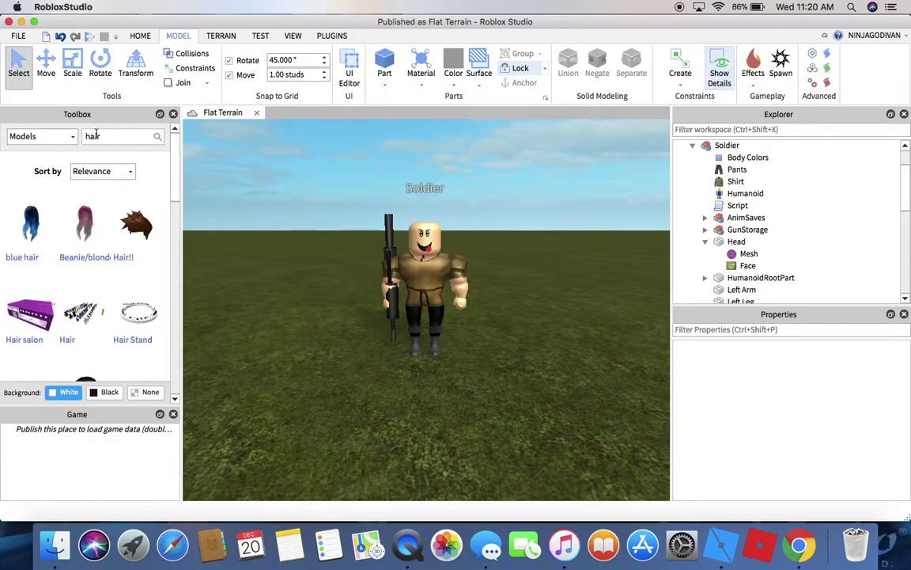
left_click(25, 229)
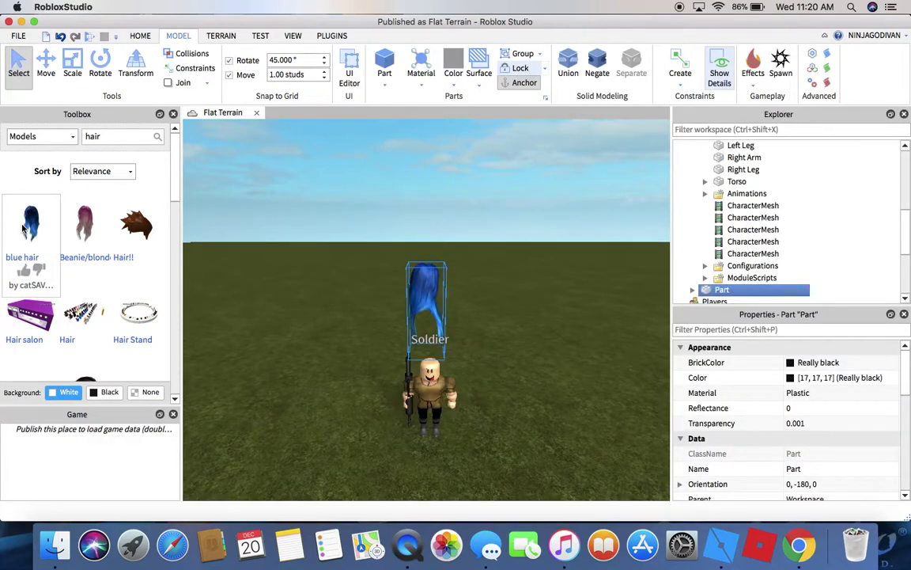
key("Delete")
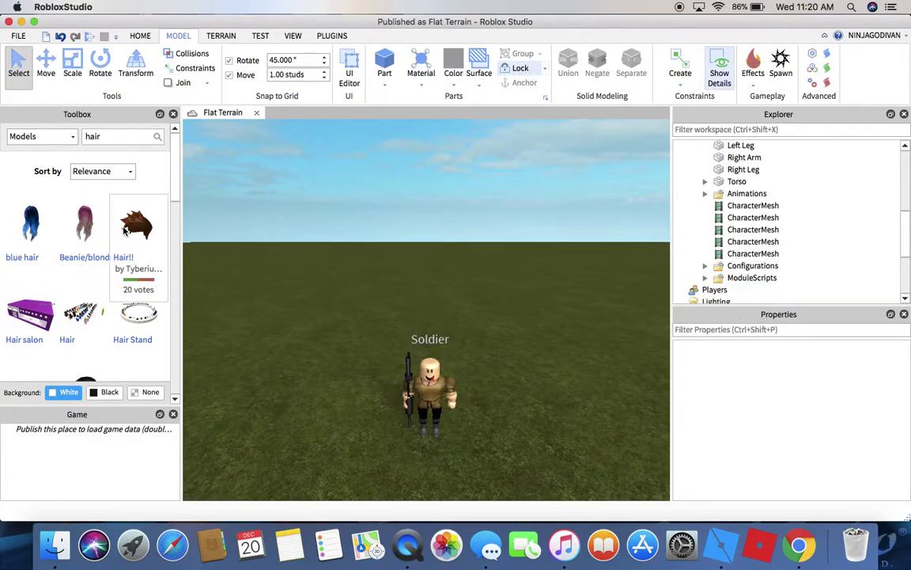
Step: Insert the dark WhiteSciFiBoyHair and parent it into the Soldier model
scroll(131, 228, "down", 2)
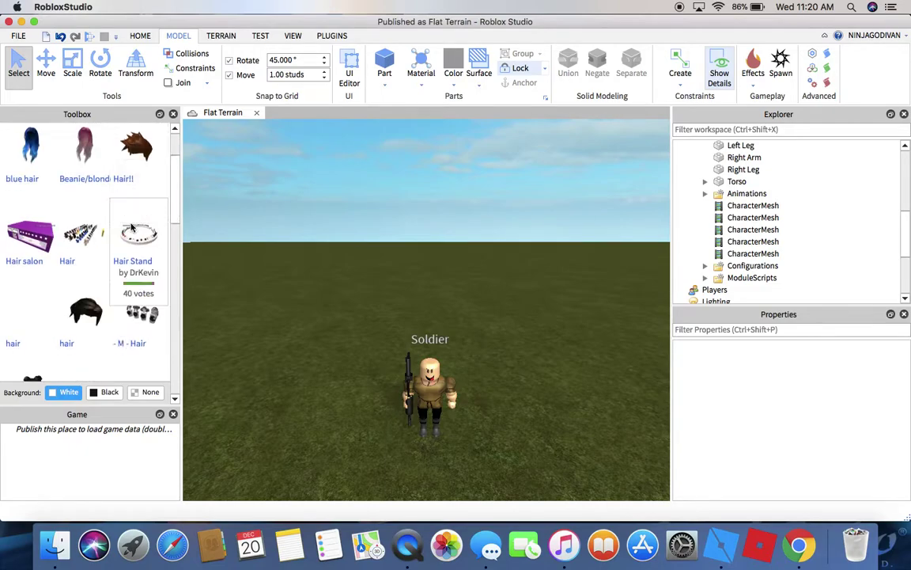
scroll(132, 228, "down", 1)
left_click(93, 265)
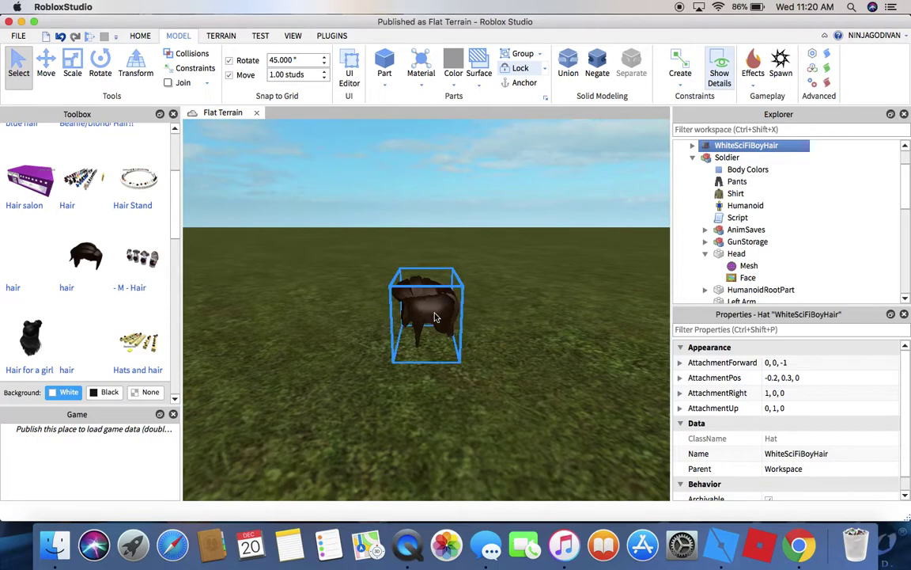
right_click(723, 147)
left_click(722, 147)
left_click_drag(723, 147, 712, 161)
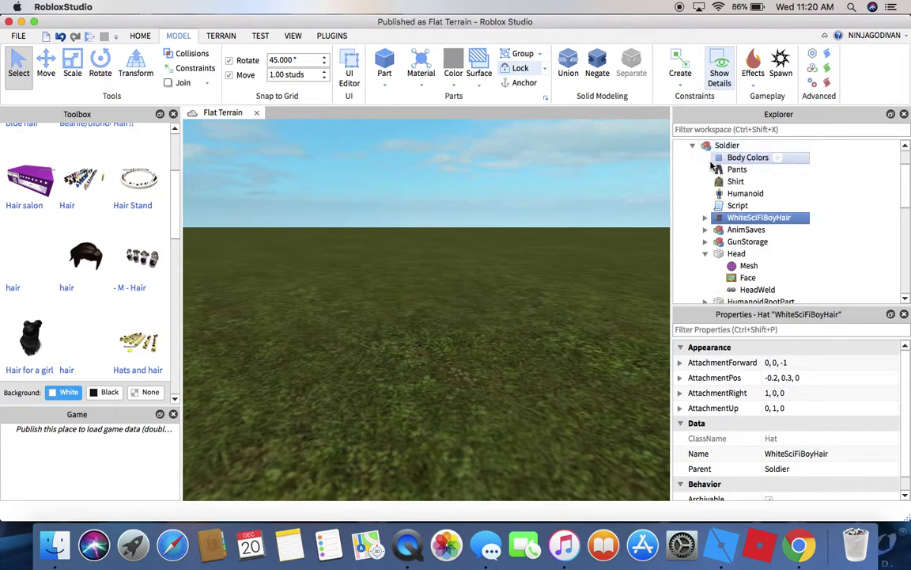
left_click(528, 333)
scroll(528, 333, "down", 3)
scroll(470, 348, "up", 5)
right_click_drag(509, 186, 510, 186)
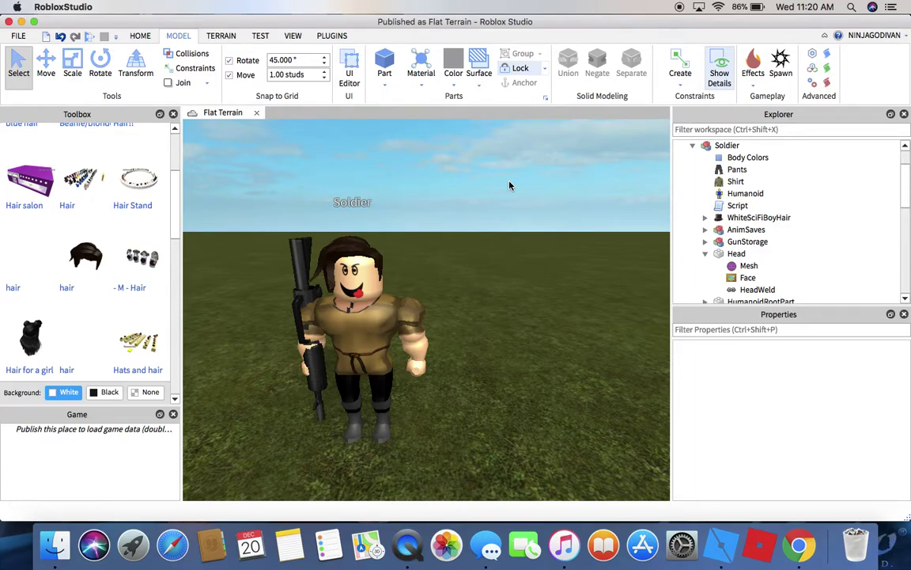
left_click(362, 283)
key("d")
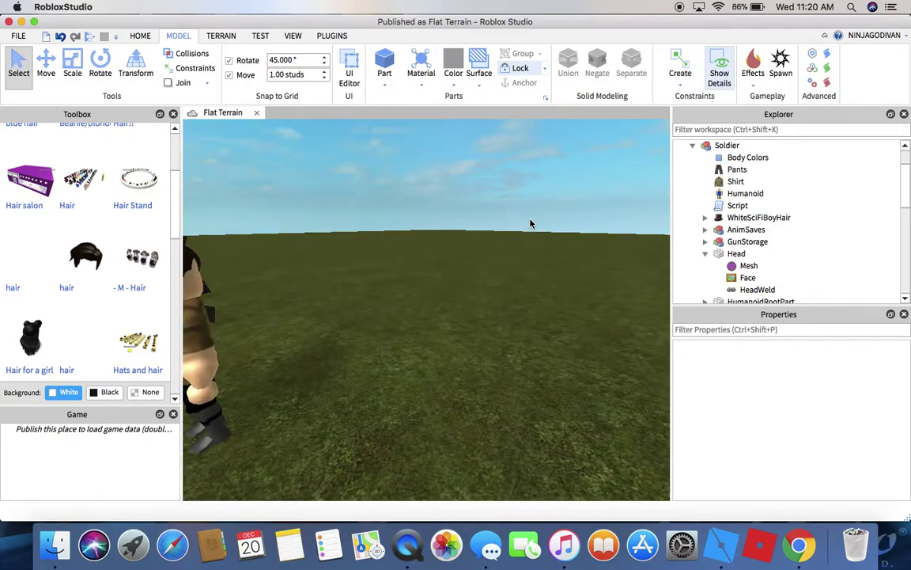
key("a")
key("s")
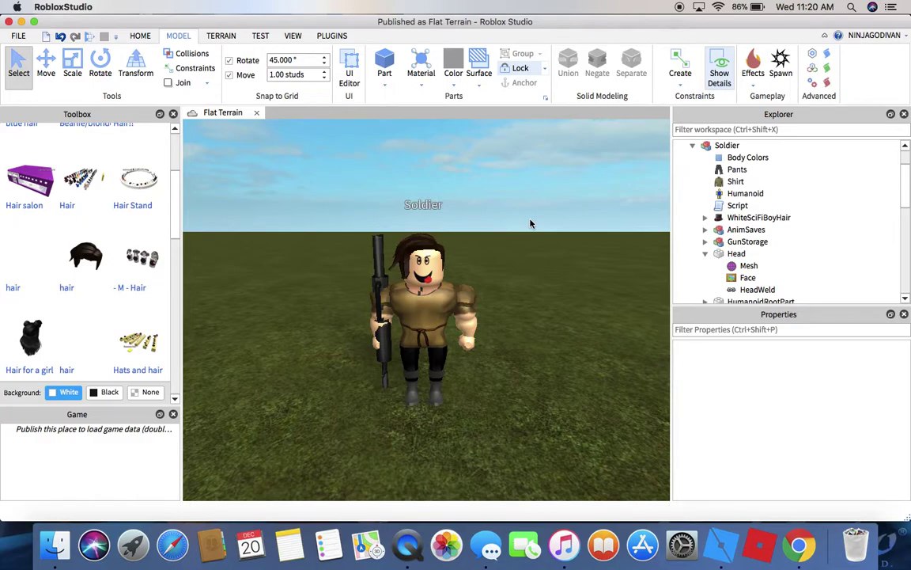
scroll(531, 224, "up", 5)
scroll(531, 224, "down", 6)
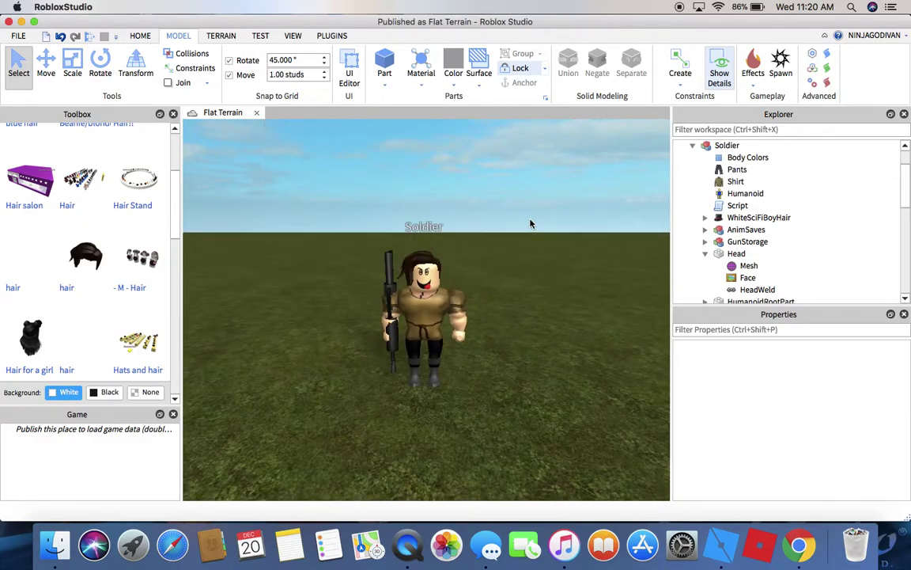
key("w")
scroll(531, 224, "down", 5)
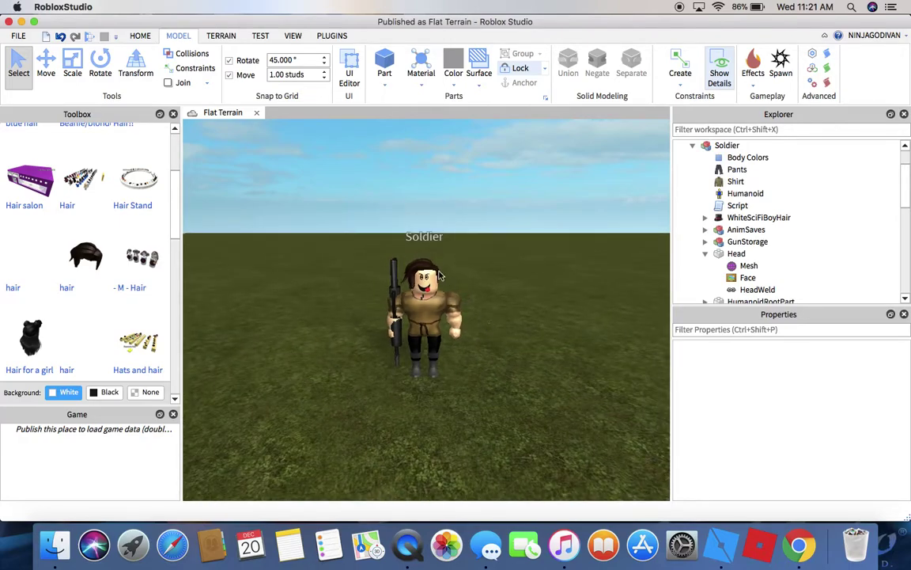
Step: Open the ORIGINAL Nike Lightning Windbreaker shirt page and select its ID 628853556
left_click(21, 21)
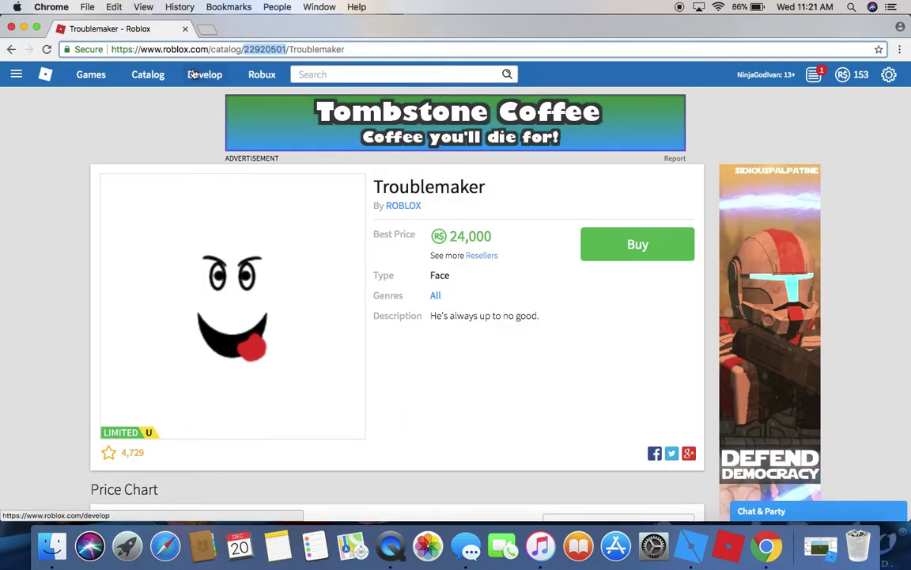
left_click(11, 49)
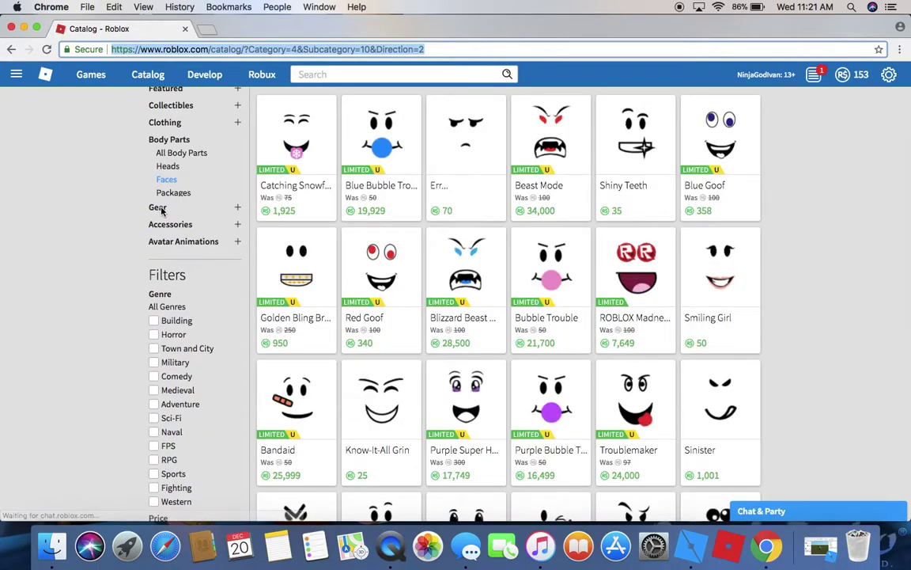
left_click(166, 241)
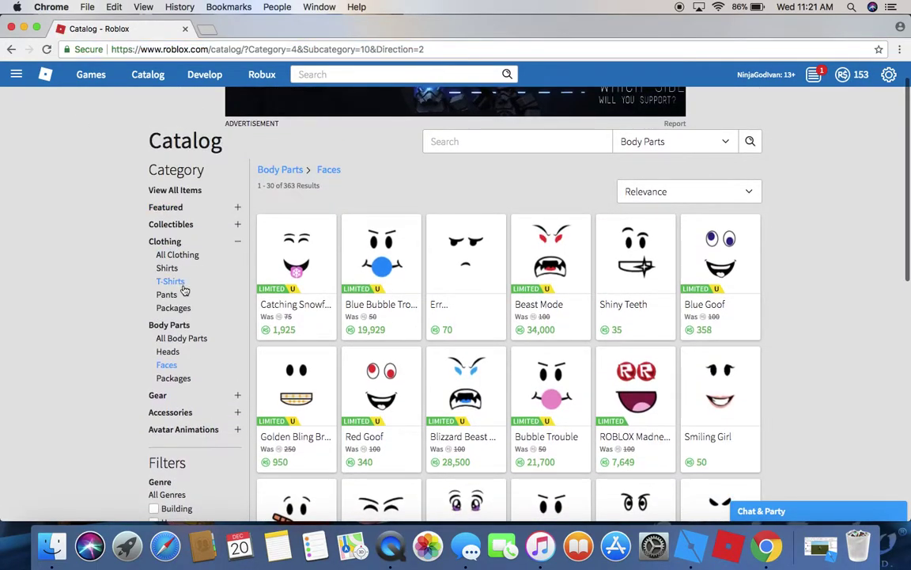
left_click(167, 269)
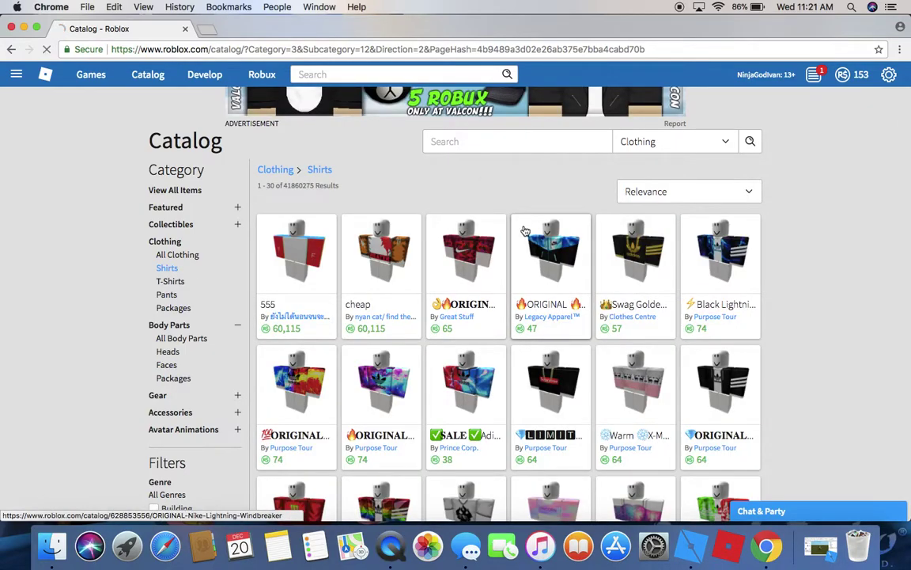
left_click(525, 230)
left_click(282, 49)
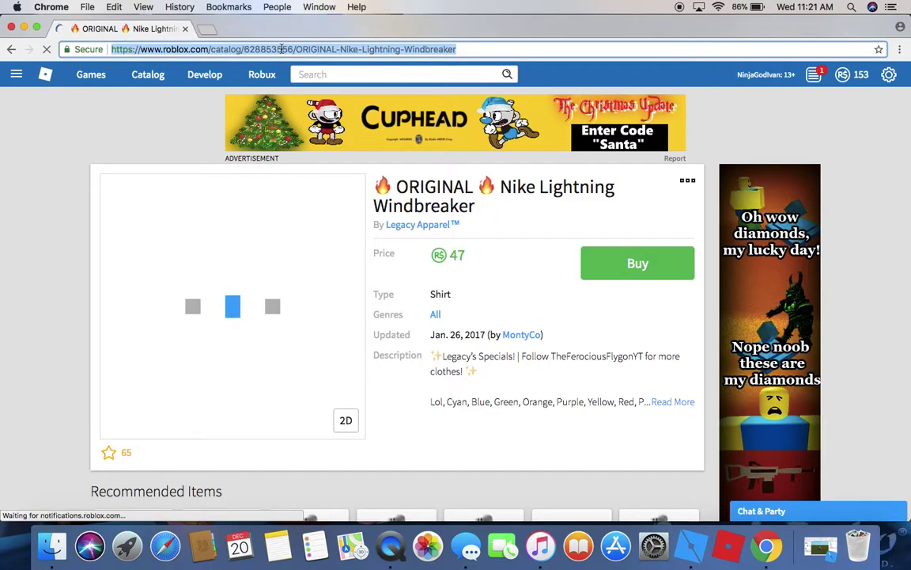
double_click(281, 49)
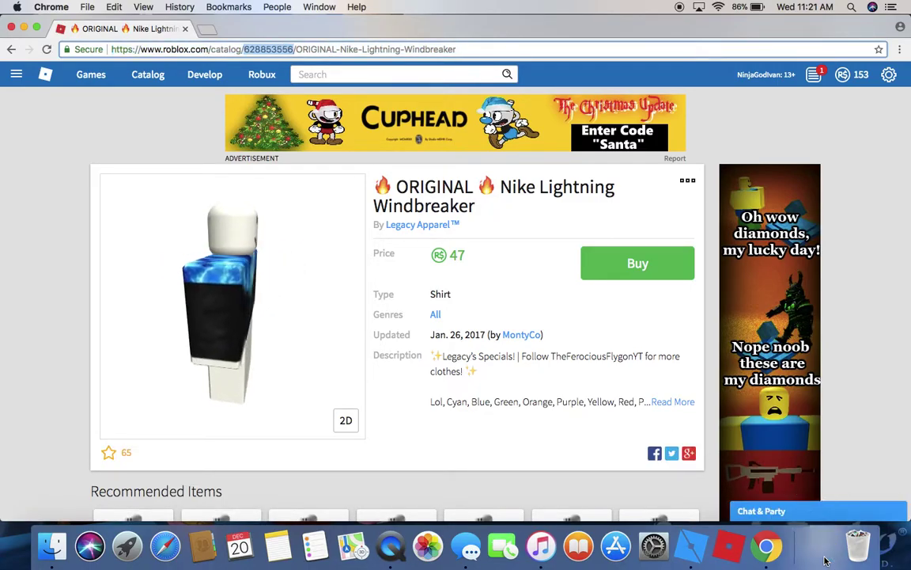
left_click(825, 560)
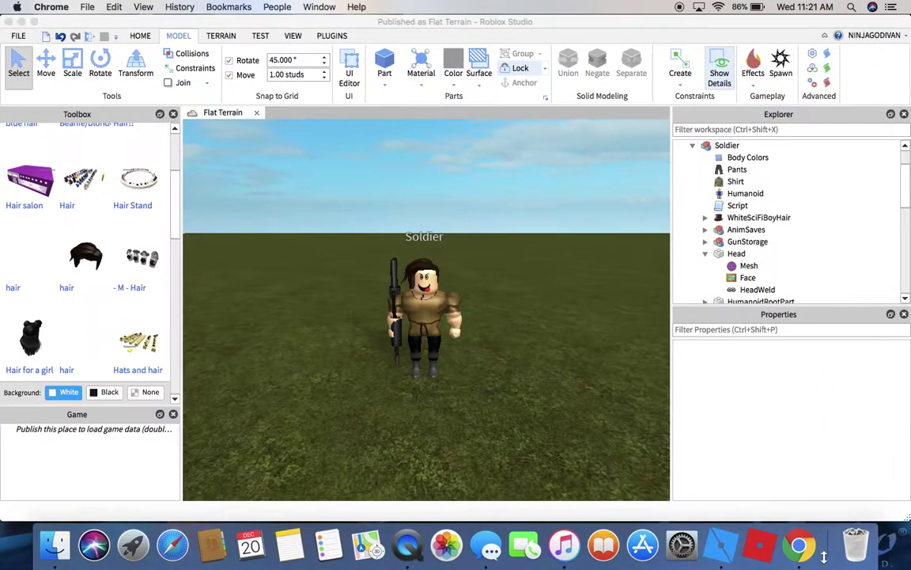
Step: Set the Soldier's ShirtTemplate to the Nike Lightning Windbreaker ID, then return to Chrome
left_click(736, 181)
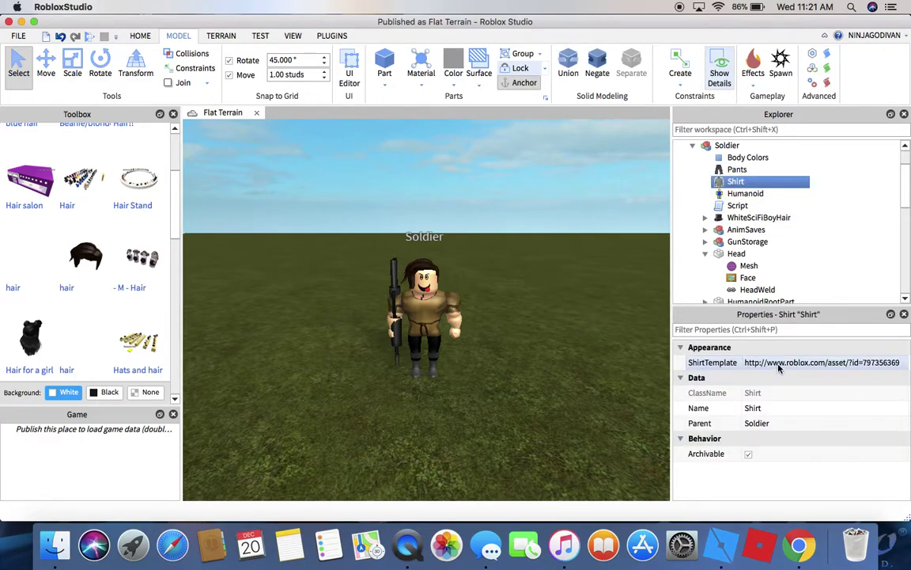
left_click(779, 362)
key("Return")
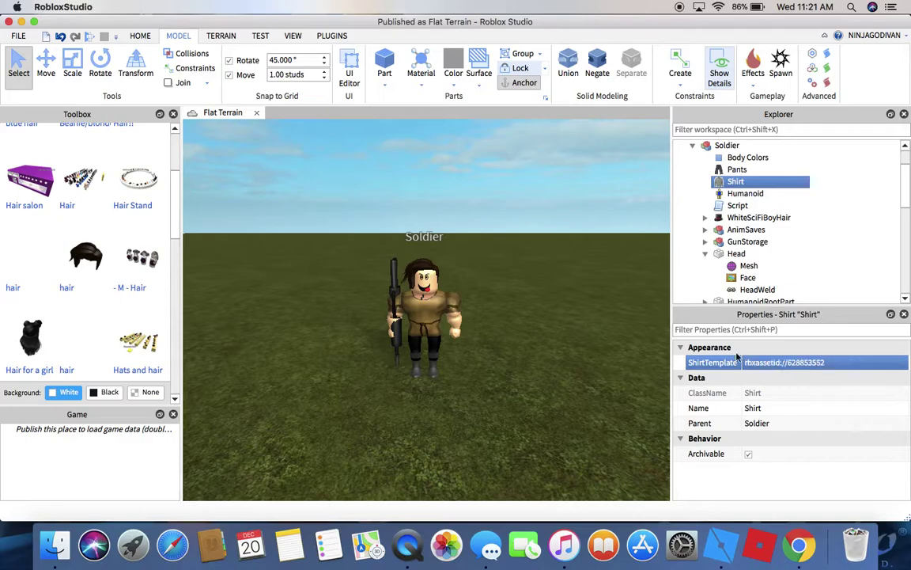
left_click(523, 257)
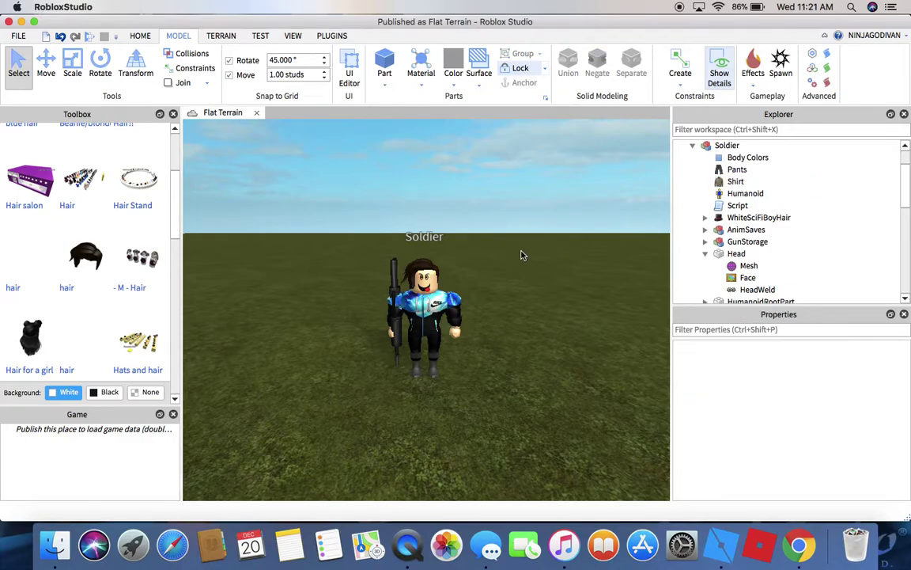
left_click(22, 22)
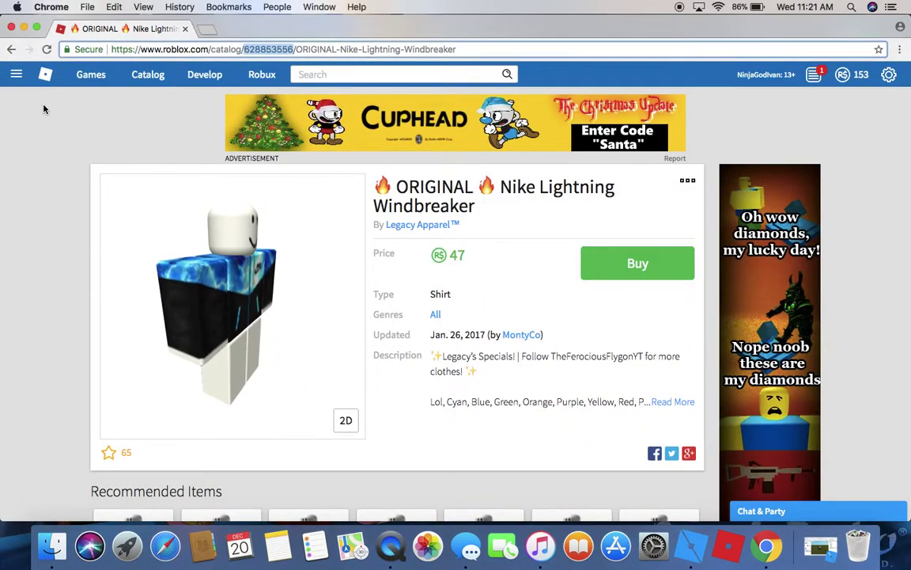
Step: Open the ORIGINAL Water & Fire Adidas pants page (74 Robux) and select its ID
left_click(12, 49)
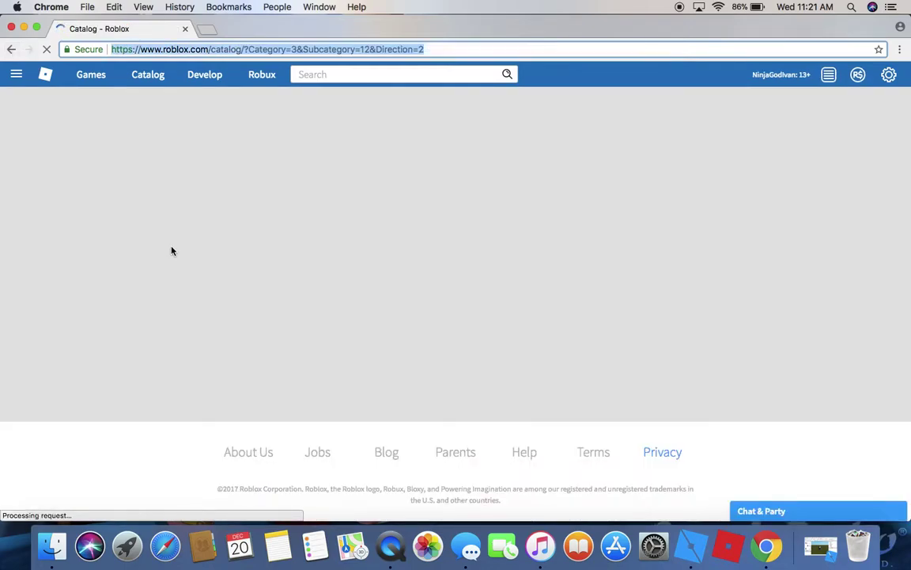
left_click(166, 295)
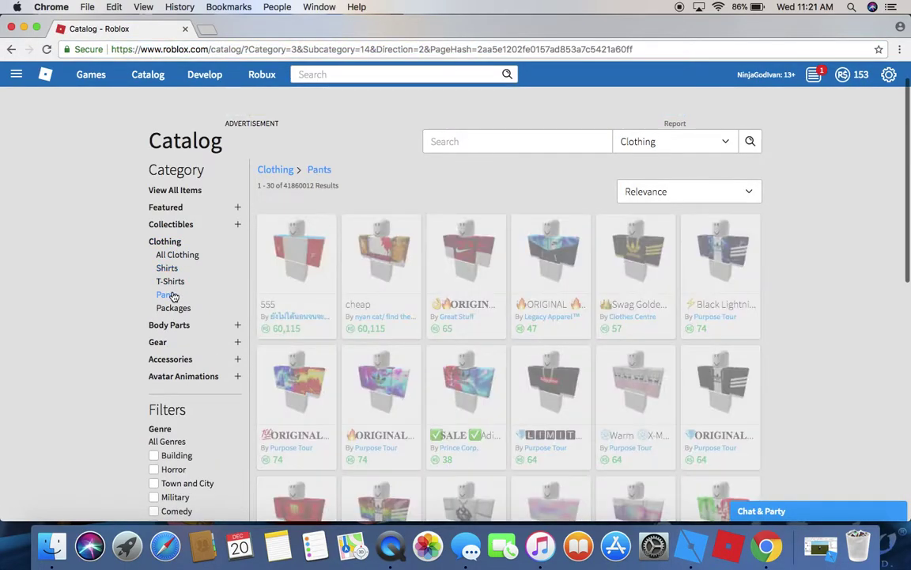
left_click(297, 253)
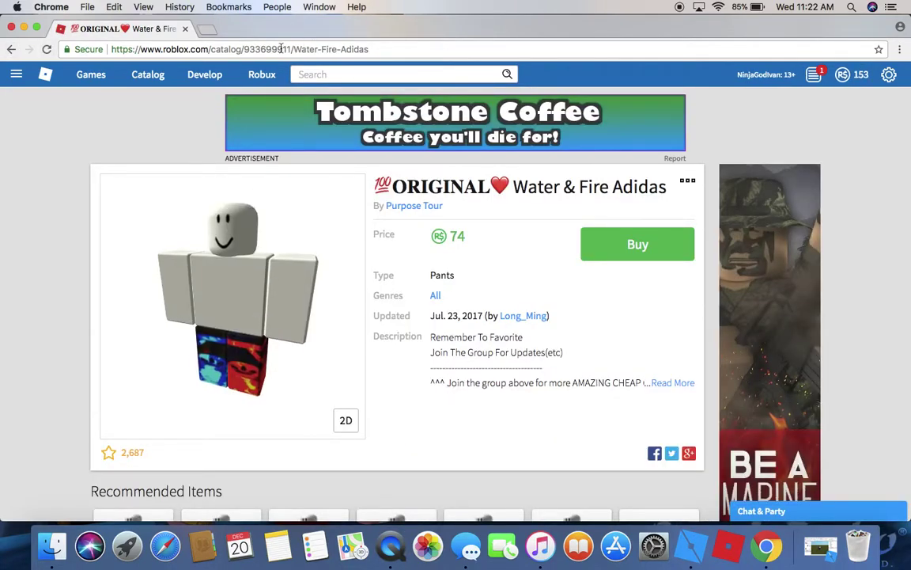
double_click(273, 49)
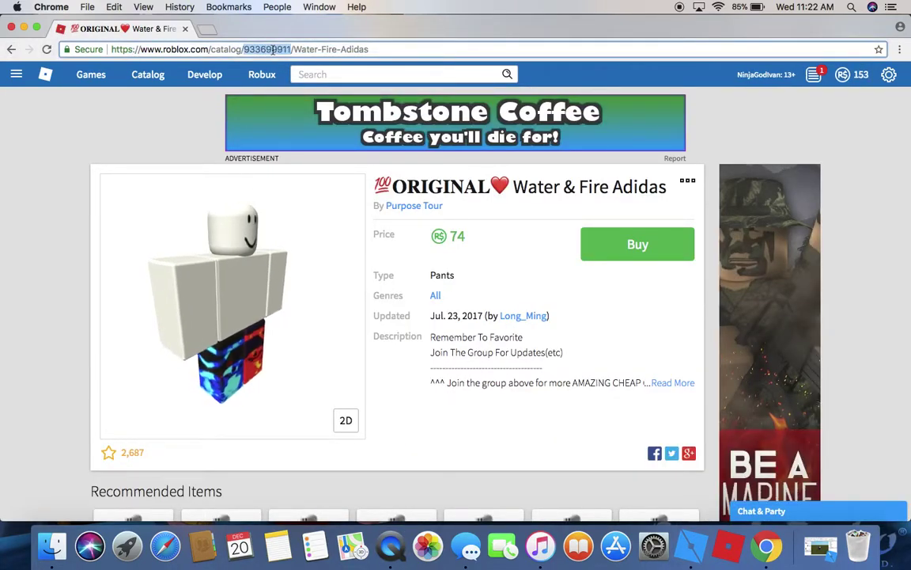
left_click(823, 547)
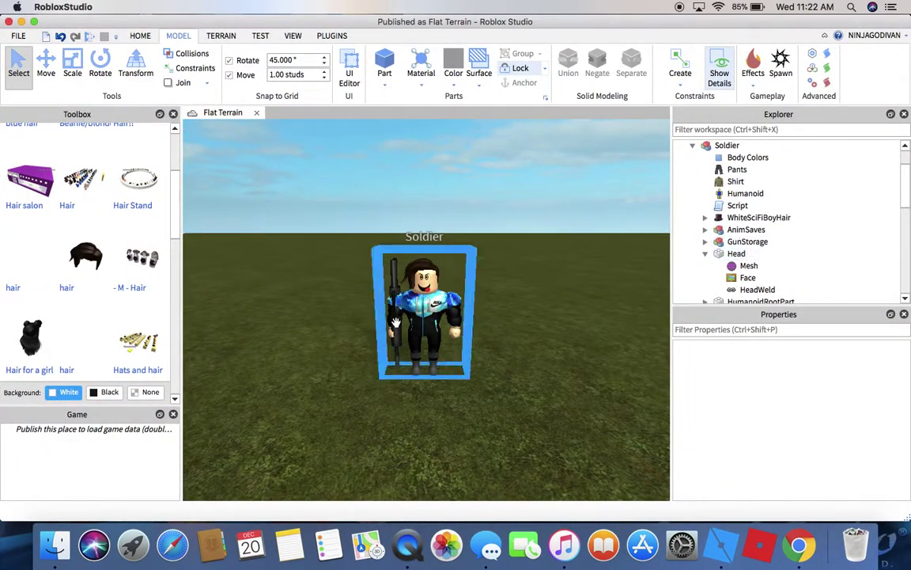
Step: Set the Soldier's PantsTemplate to rbxassetid://933699908, the Water & Fire Adidas pants
left_click(386, 285)
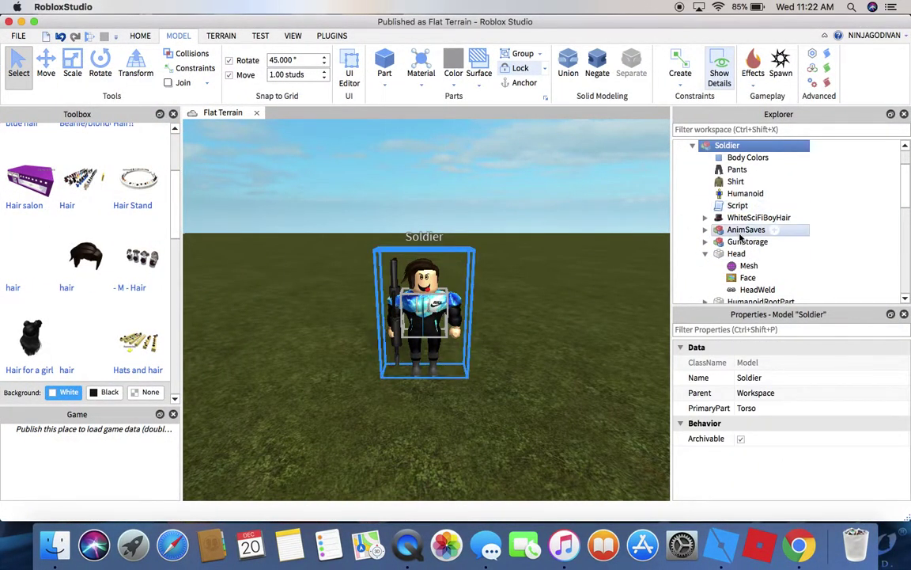
scroll(737, 236, "down", 3)
scroll(737, 236, "up", 1)
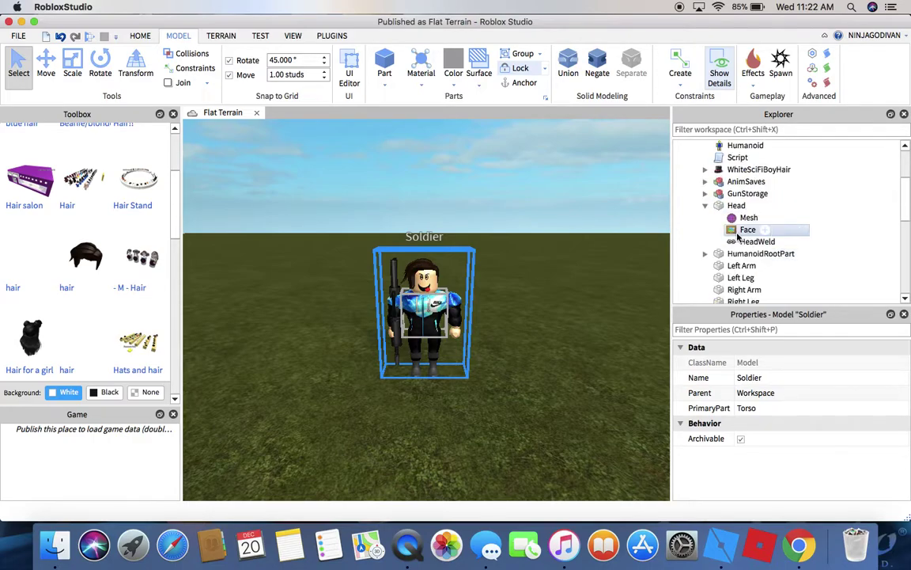
scroll(737, 236, "up", 3)
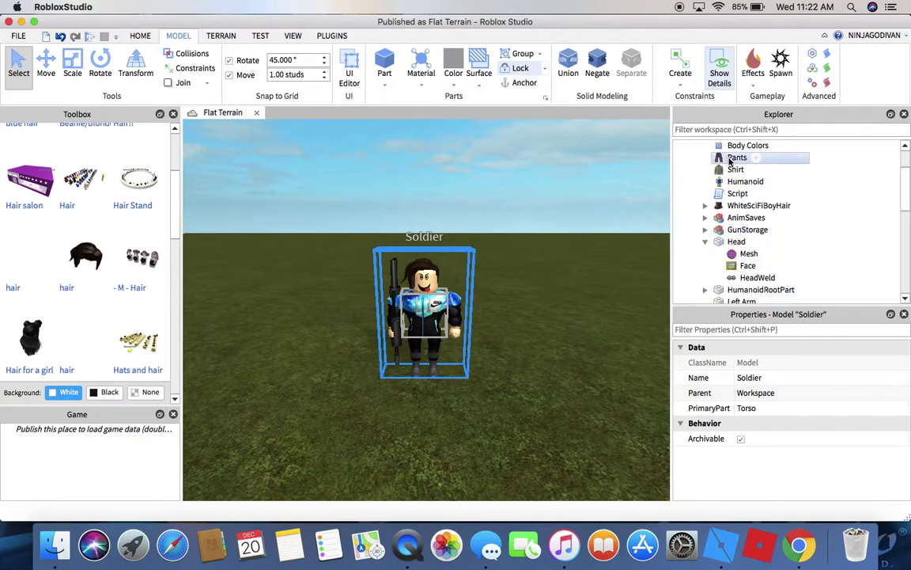
left_click(736, 157)
left_click(847, 364)
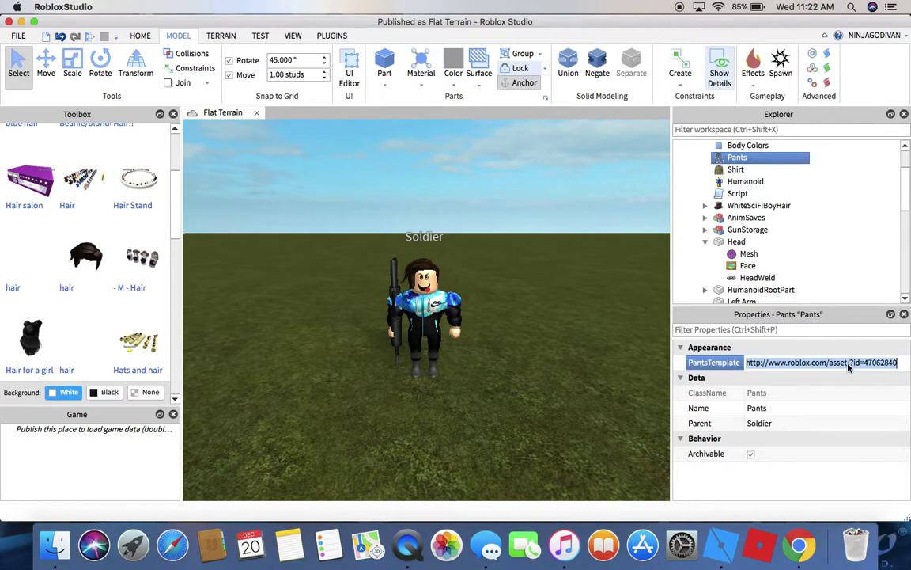
type("933699908")
key("Return")
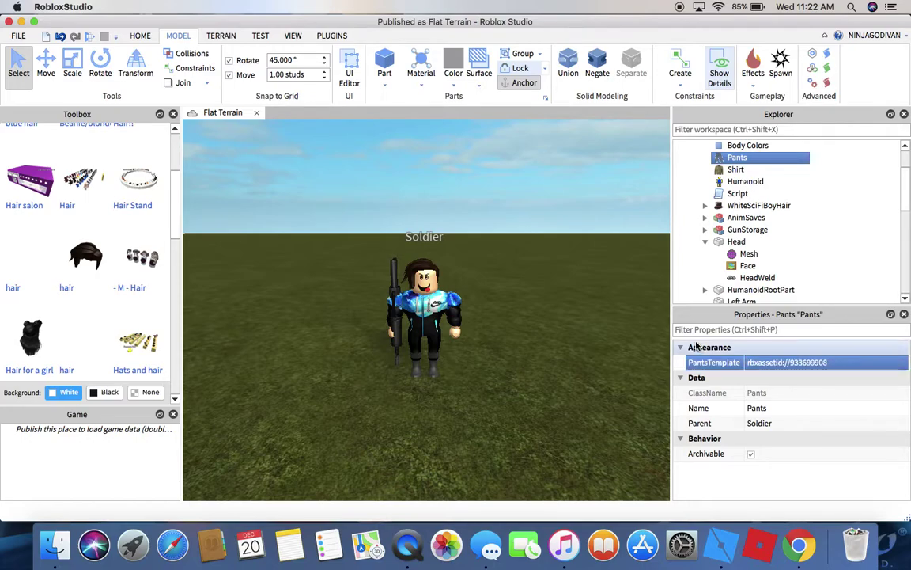
left_click(566, 341)
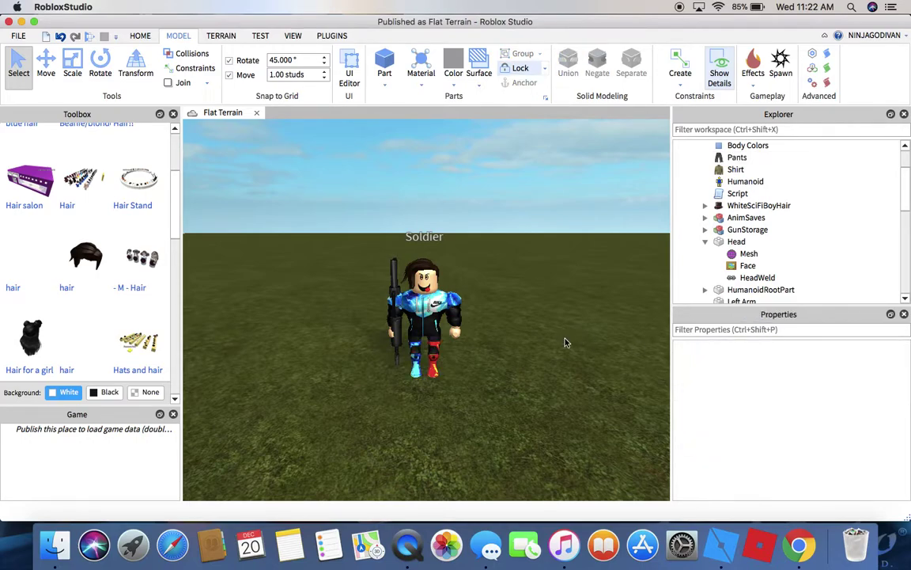
Step: Orbit around the Soldier to inspect the new pants
scroll(566, 343, "down", 2)
scroll(566, 342, "up", 3)
right_click_drag(565, 342, 566, 341)
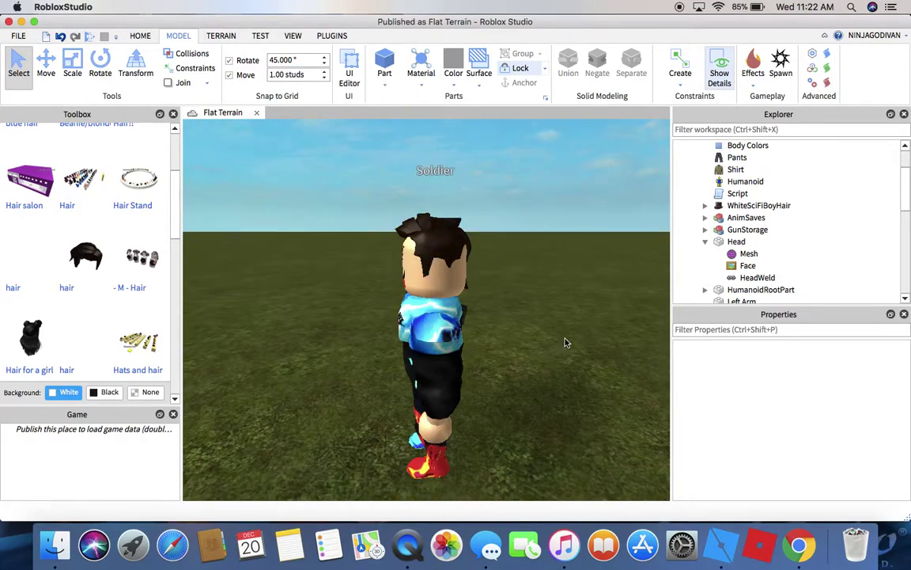
scroll(566, 341, "down", 3)
scroll(565, 342, "up", 2)
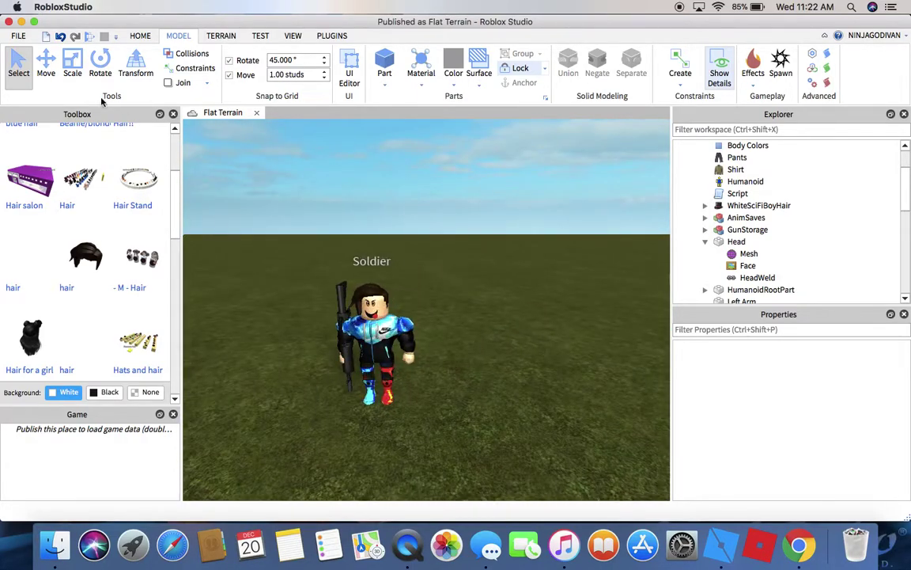
scroll(87, 142, "up", 4)
Step: Clear the Toolbox Models search and insert the Drooling Zombie
left_click(40, 136)
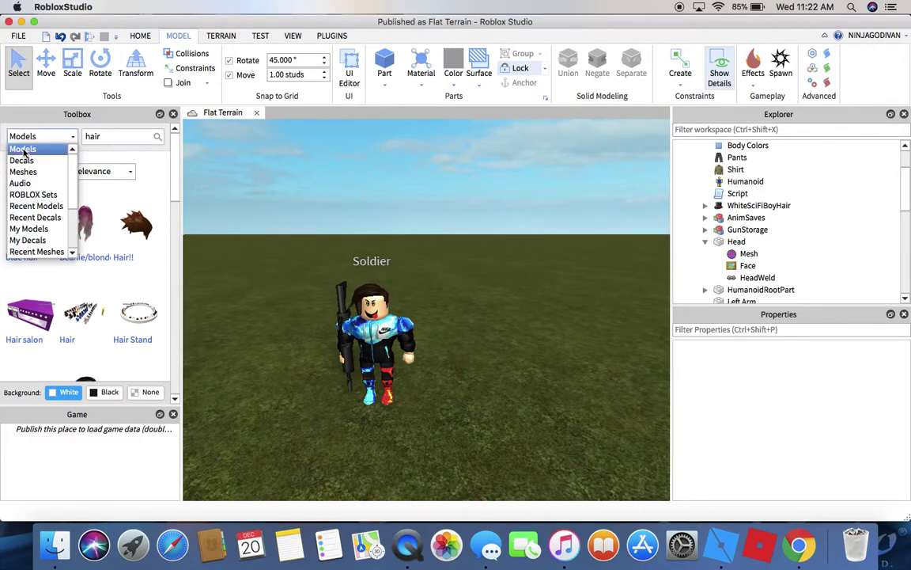
left_click(25, 149)
double_click(121, 137)
key("BackSpace")
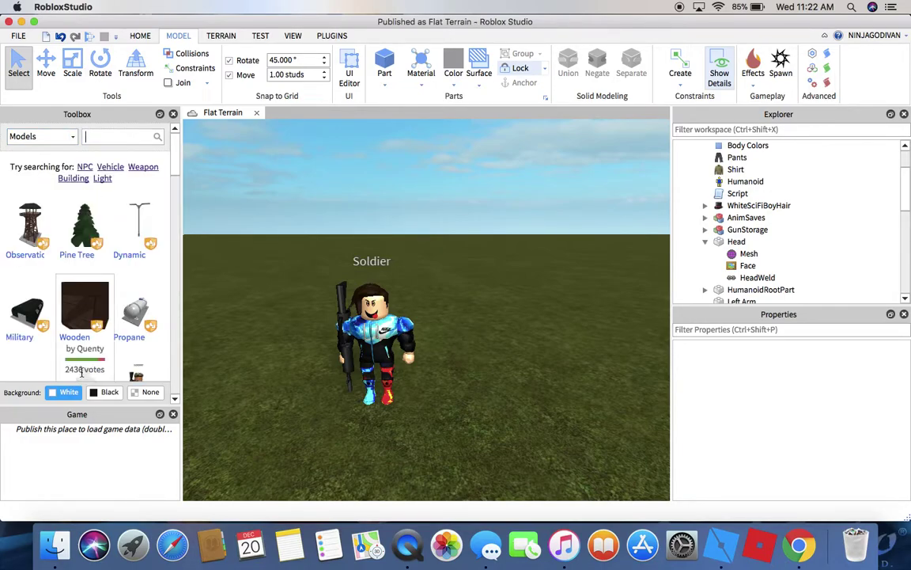
scroll(137, 333, "down", 1)
scroll(137, 333, "down", 3)
left_click(84, 303)
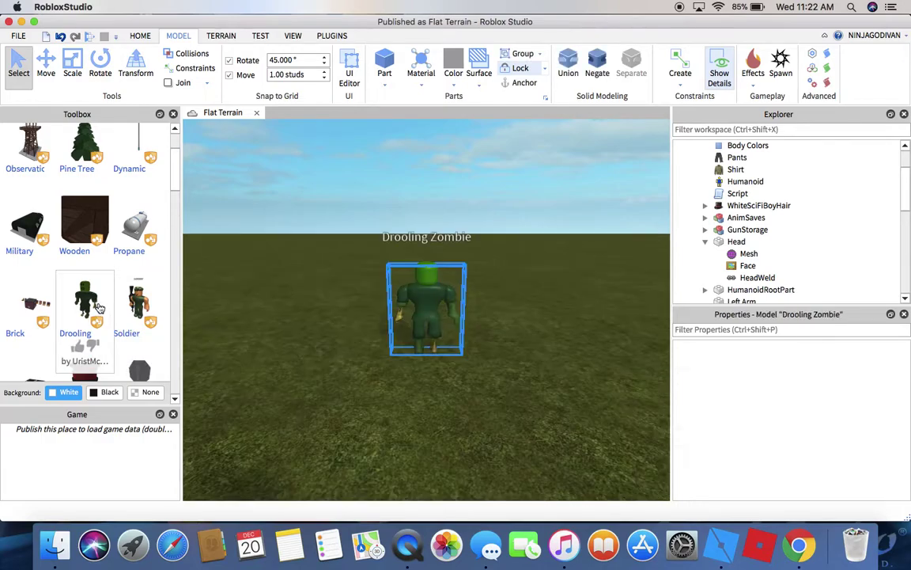
left_click(540, 306)
Step: Drag the Drooling Zombie across the grass well away from the Soldier
left_click_drag(425, 309, 587, 299)
left_click(586, 298)
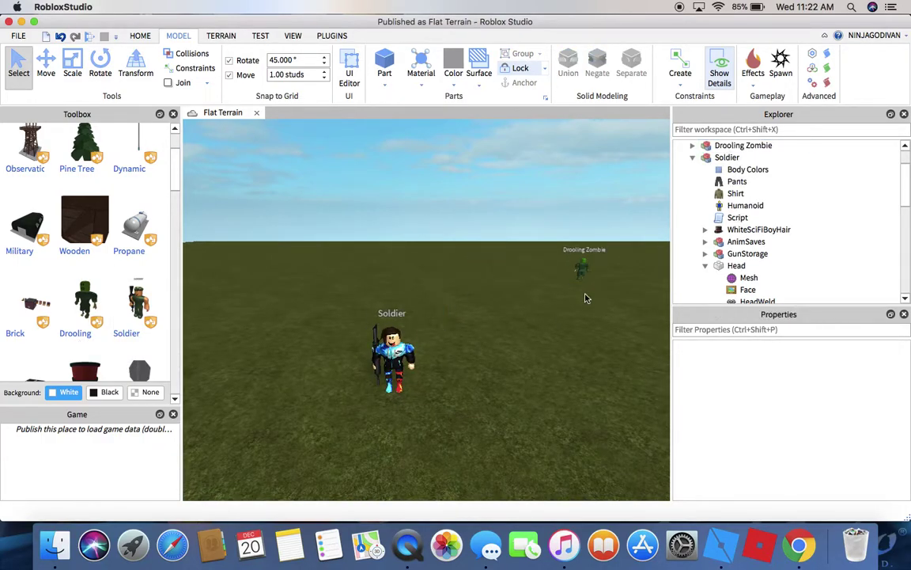
left_click(261, 37)
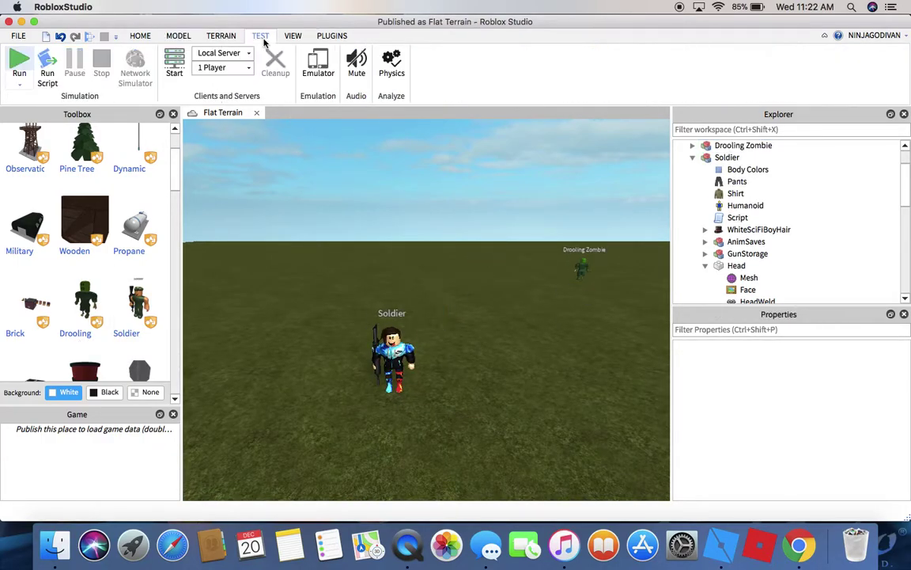
Step: Run a play test and watch the Soldier shoot down the Drooling Zombie
left_click(25, 62)
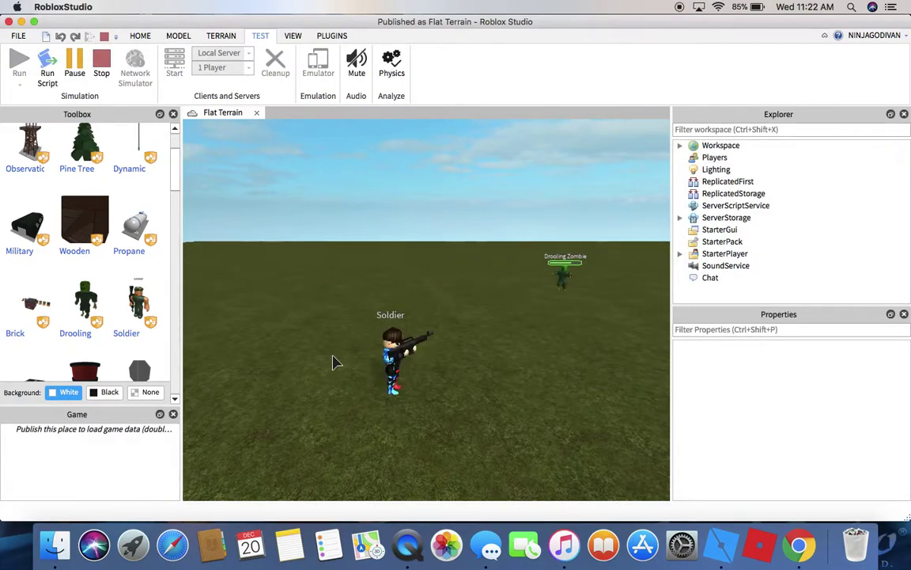
key("w")
key("s")
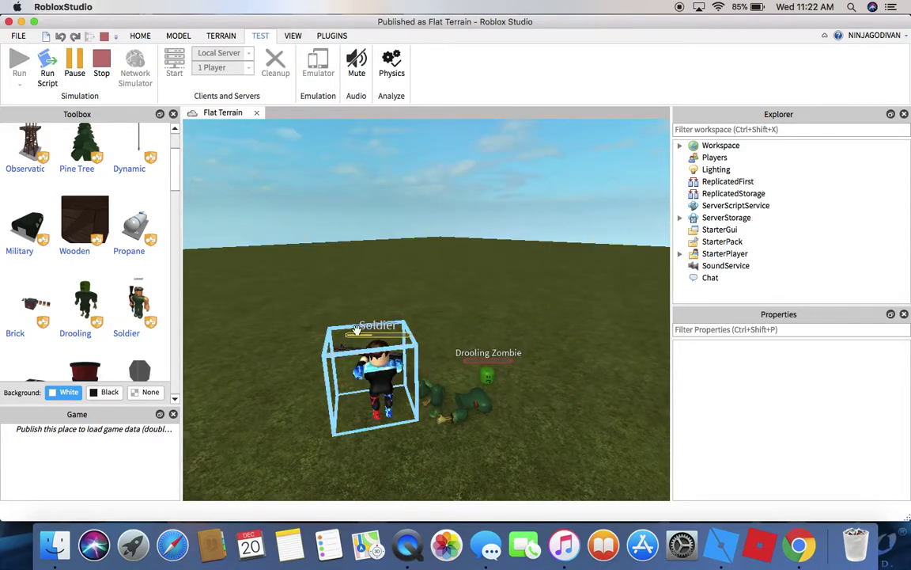
right_click_drag(456, 271, 456, 271)
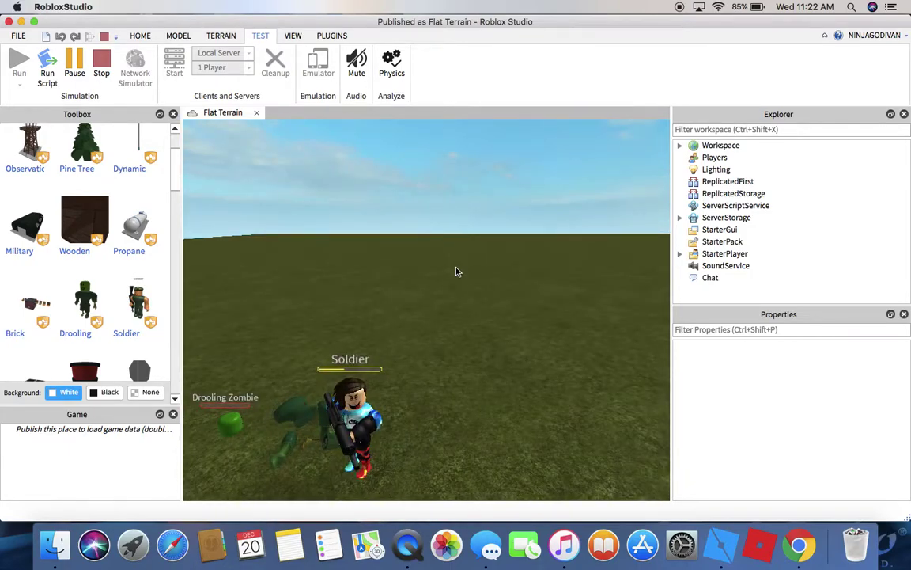